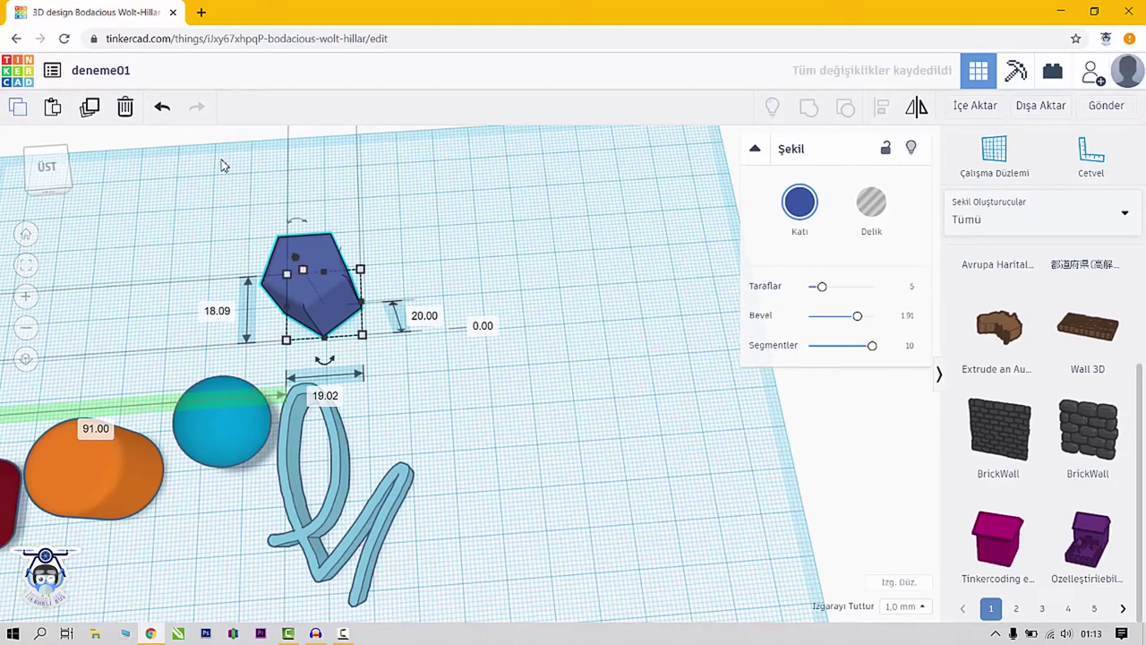
Reposition the blue pentagonal prism, copy and paste it, and place the copy beside the original
{"action": "left_click_drag", "start_coordinate": [330, 255], "coordinate": [292, 244]}
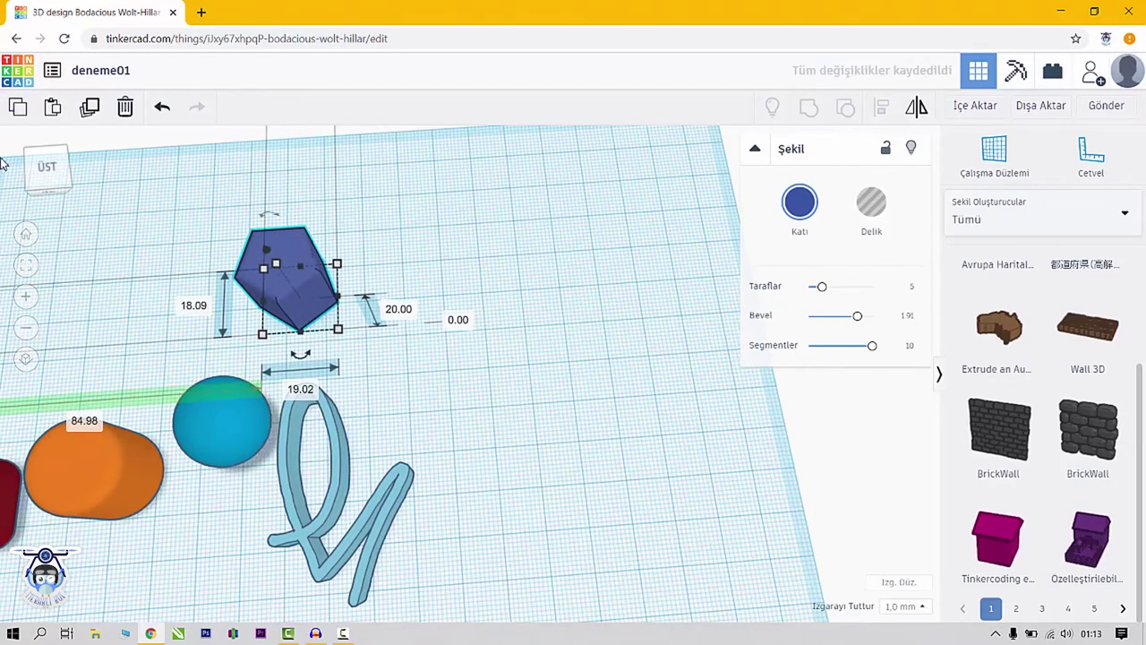
{"action": "left_click", "coordinate": [17, 111]}
{"action": "left_click", "coordinate": [53, 109]}
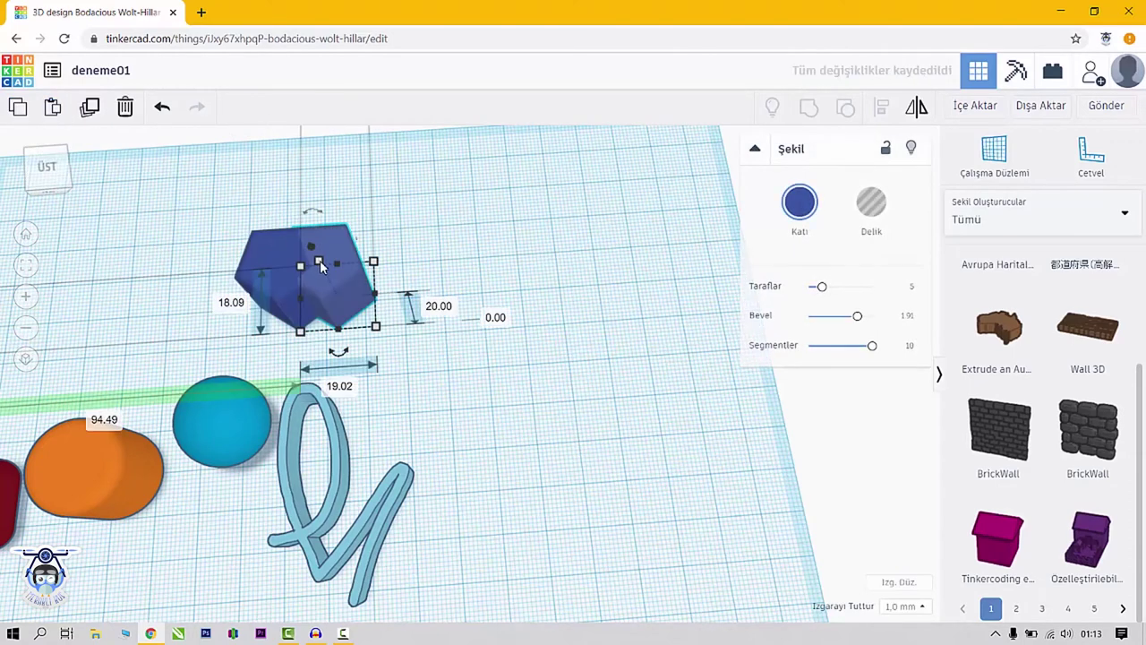
{"action": "left_click_drag", "start_coordinate": [345, 239], "coordinate": [451, 216]}
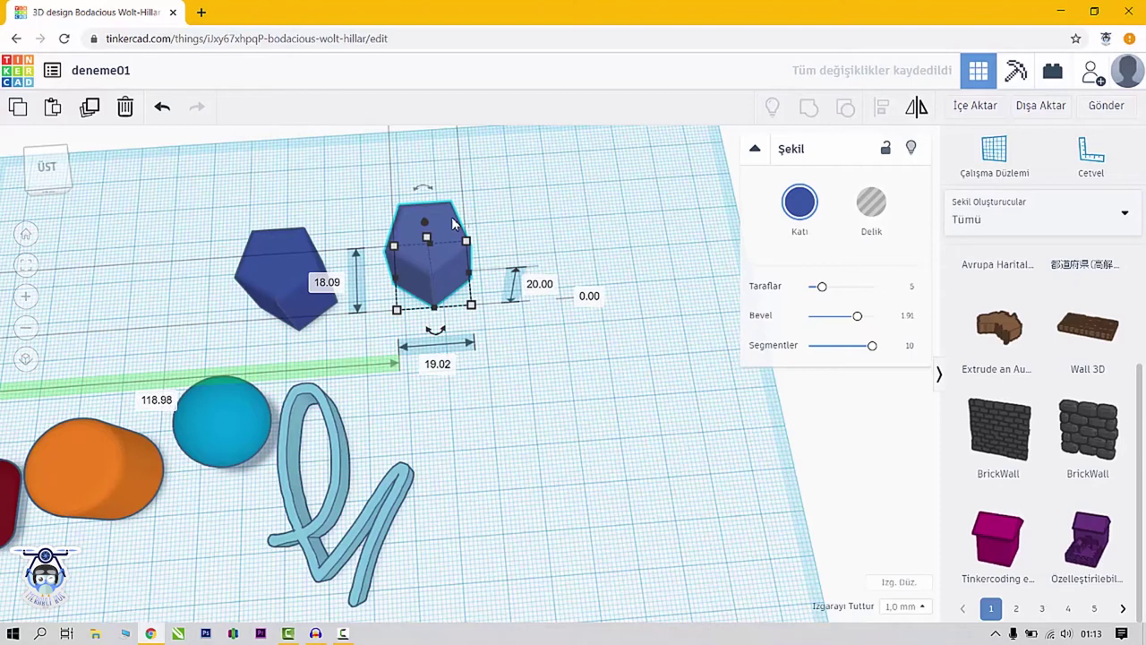
{"action": "left_click_drag", "start_coordinate": [449, 218], "coordinate": [410, 237]}
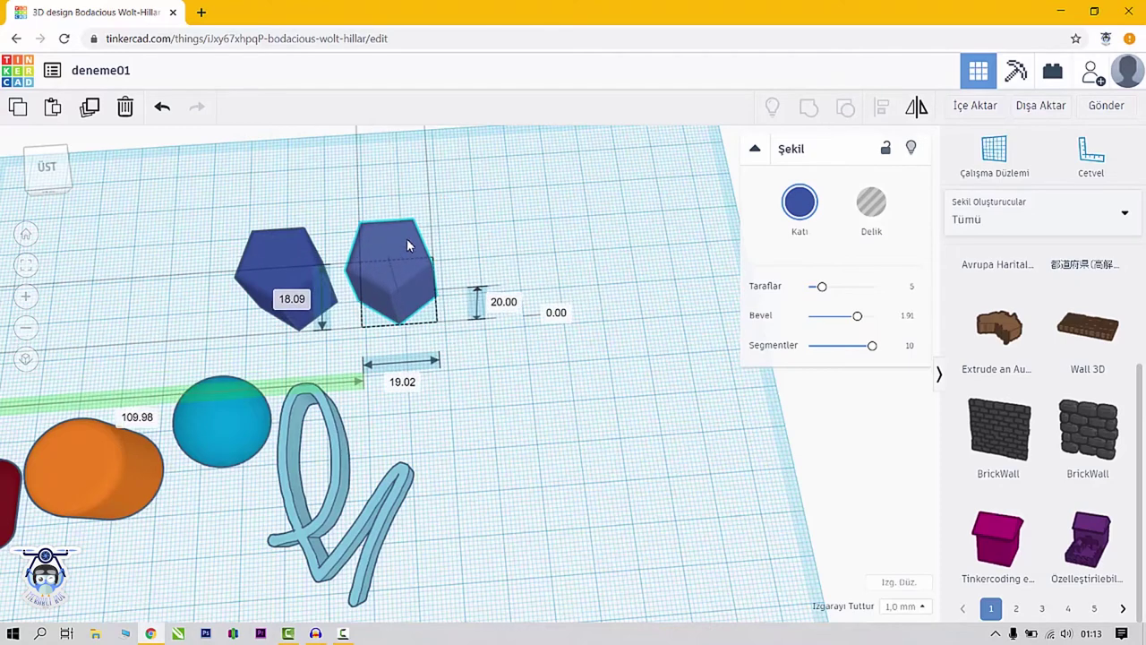
Duplicate the pasted pentagonal prism, delete the extra copies, and reposition the blue sphere
{"action": "left_click", "coordinate": [86, 110]}
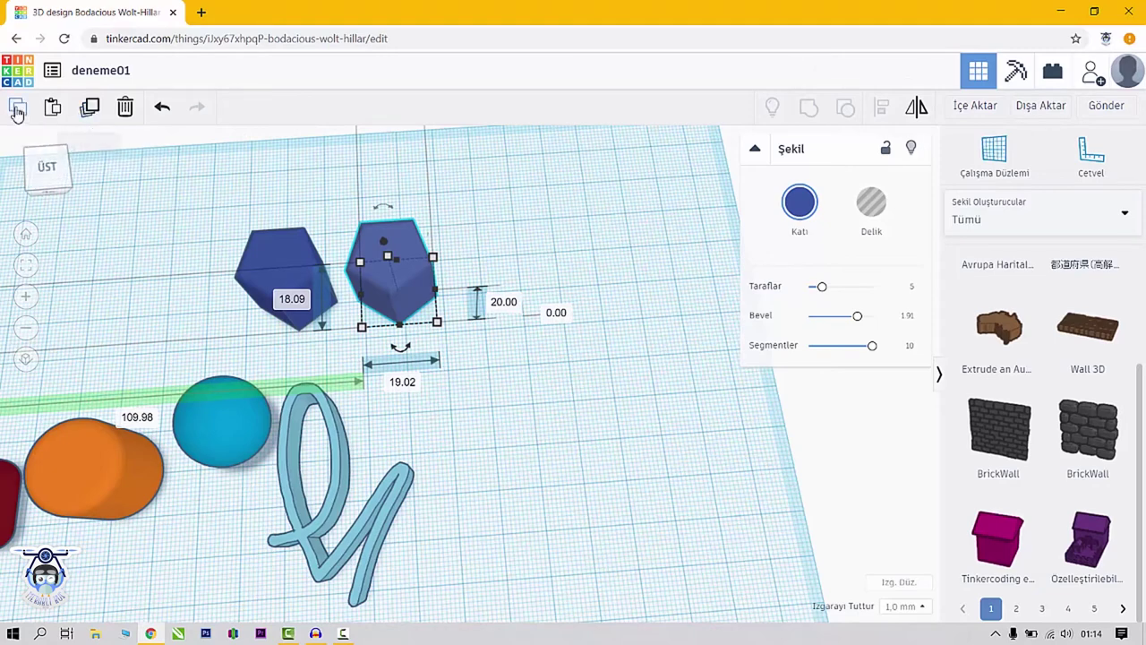
{"action": "left_click", "coordinate": [128, 109]}
{"action": "left_click_drag", "start_coordinate": [225, 409], "coordinate": [411, 256]}
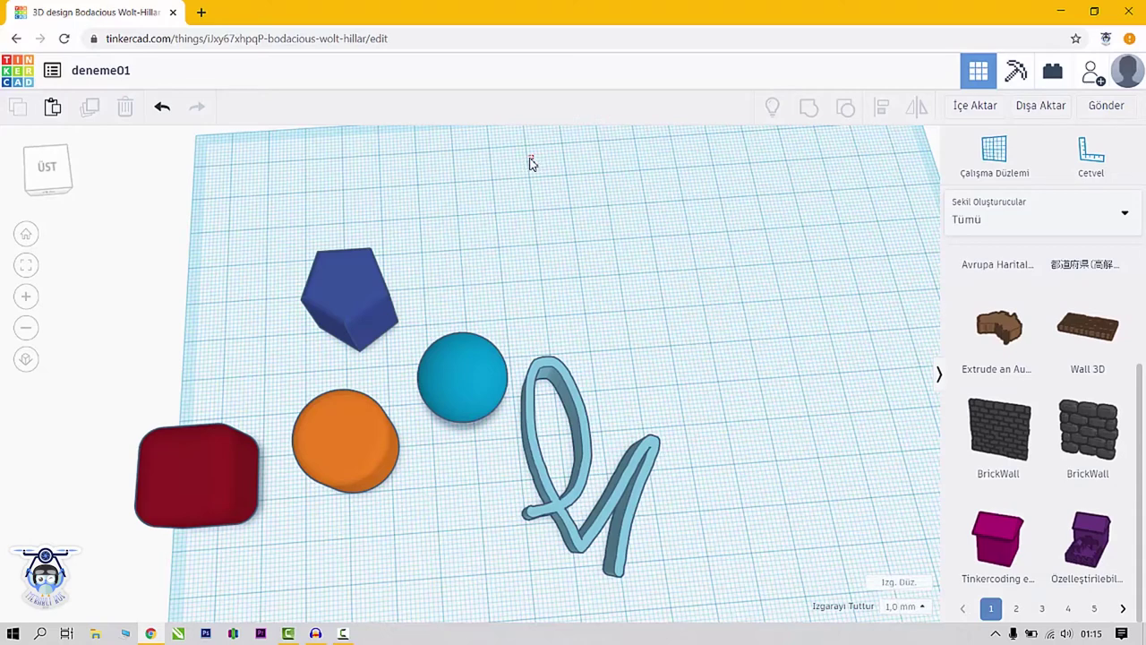
Group the blue pentagonal prism with the sphere, and move the group farther back on the workplane
{"action": "left_click_drag", "start_coordinate": [530, 157], "coordinate": [331, 347]}
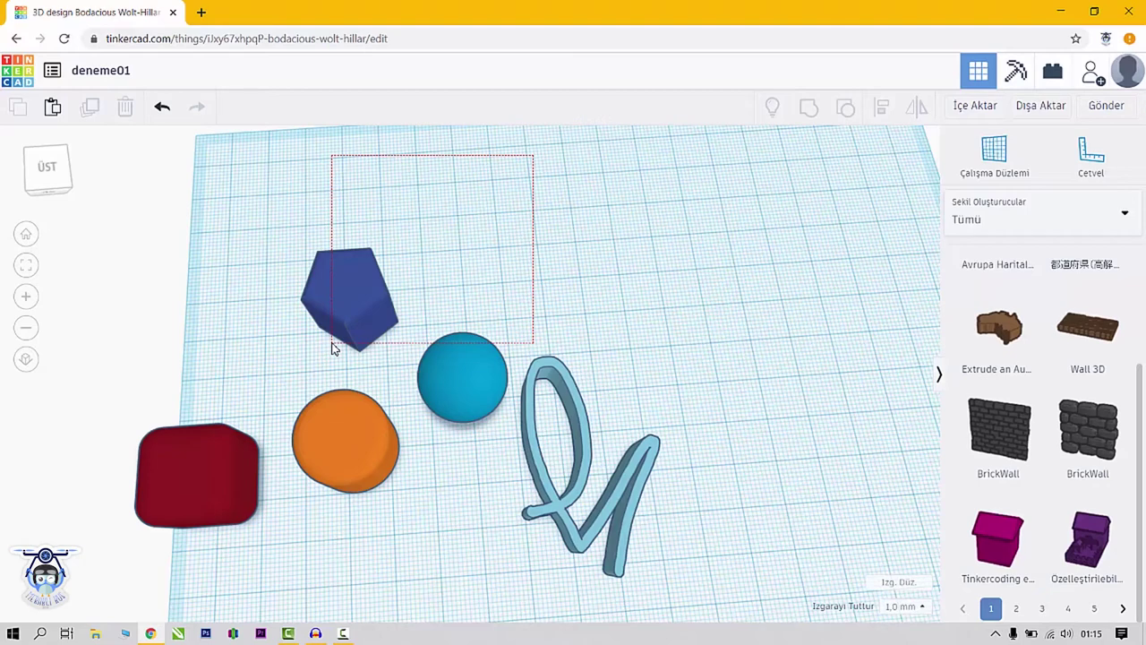
{"action": "left_click_drag", "start_coordinate": [331, 348], "coordinate": [331, 347]}
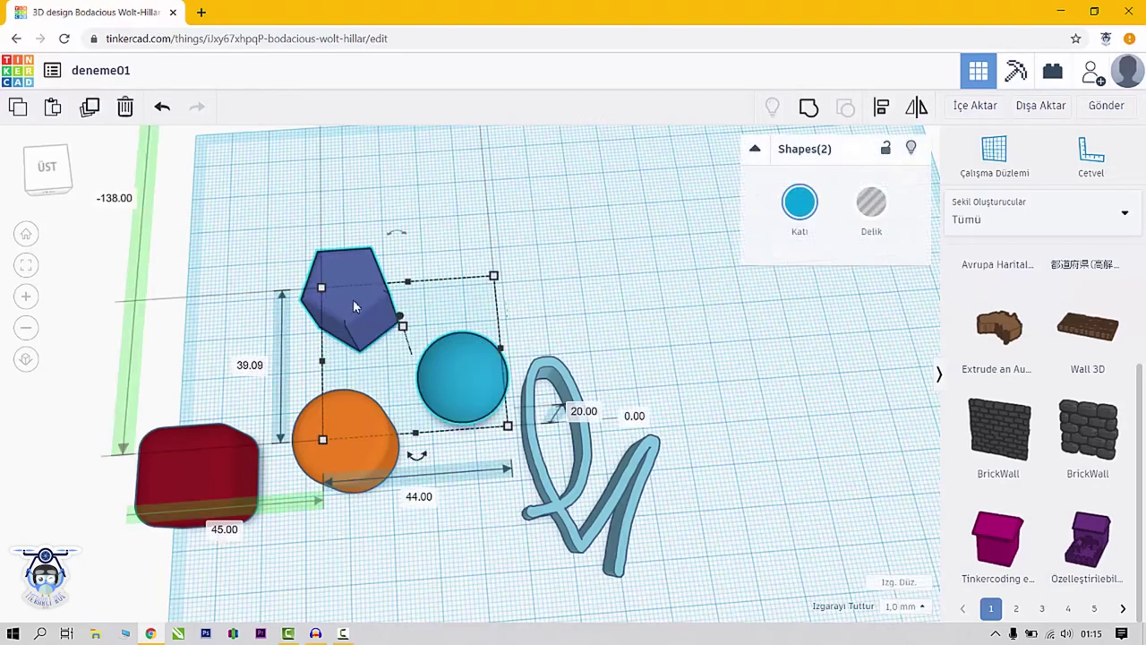
{"action": "left_click", "coordinate": [812, 113]}
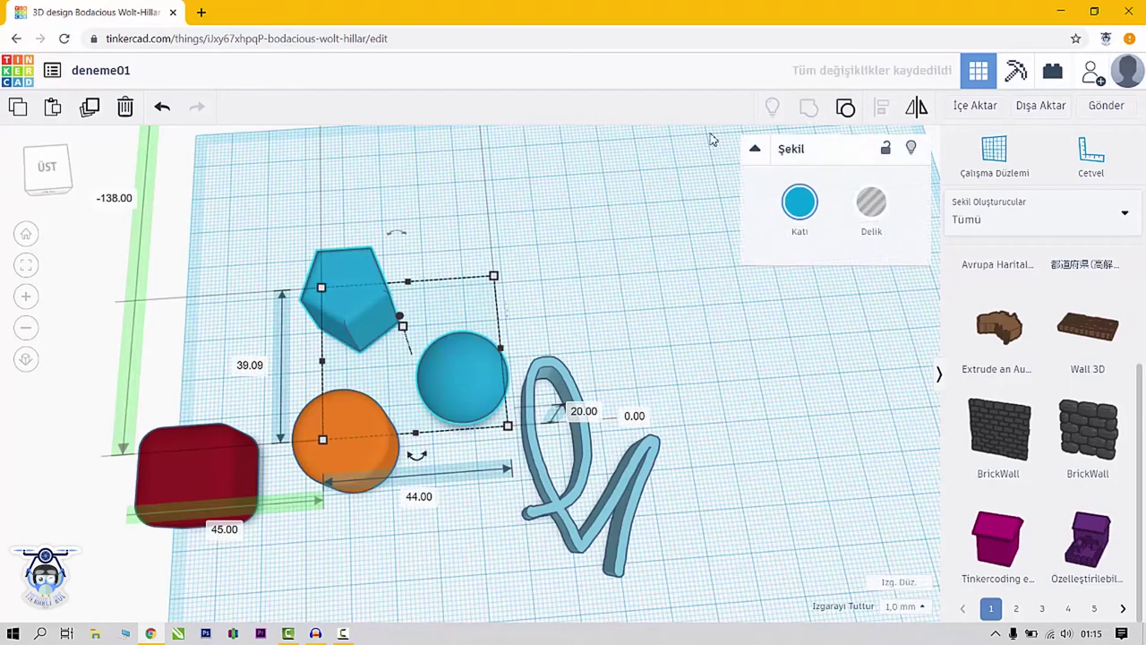
{"action": "left_click", "coordinate": [553, 224]}
{"action": "left_click_drag", "start_coordinate": [457, 384], "coordinate": [437, 305]}
{"action": "left_click_drag", "start_coordinate": [337, 208], "coordinate": [314, 210]}
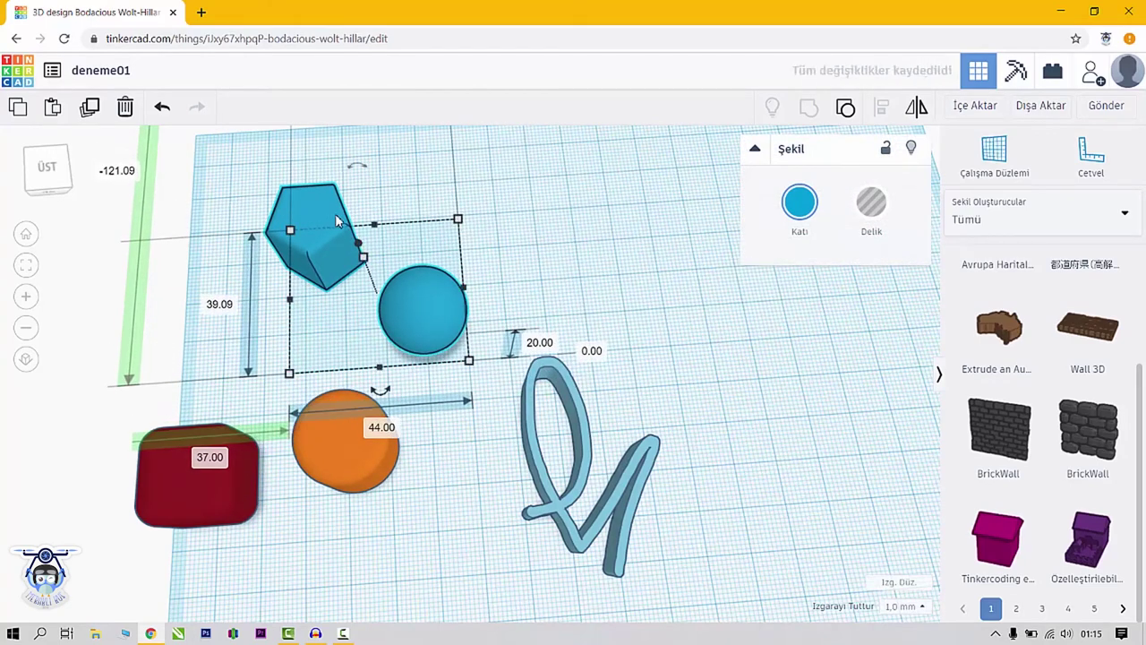
Change the solid colour of the prism-and-sphere group to dark green
{"action": "left_click", "coordinate": [800, 202]}
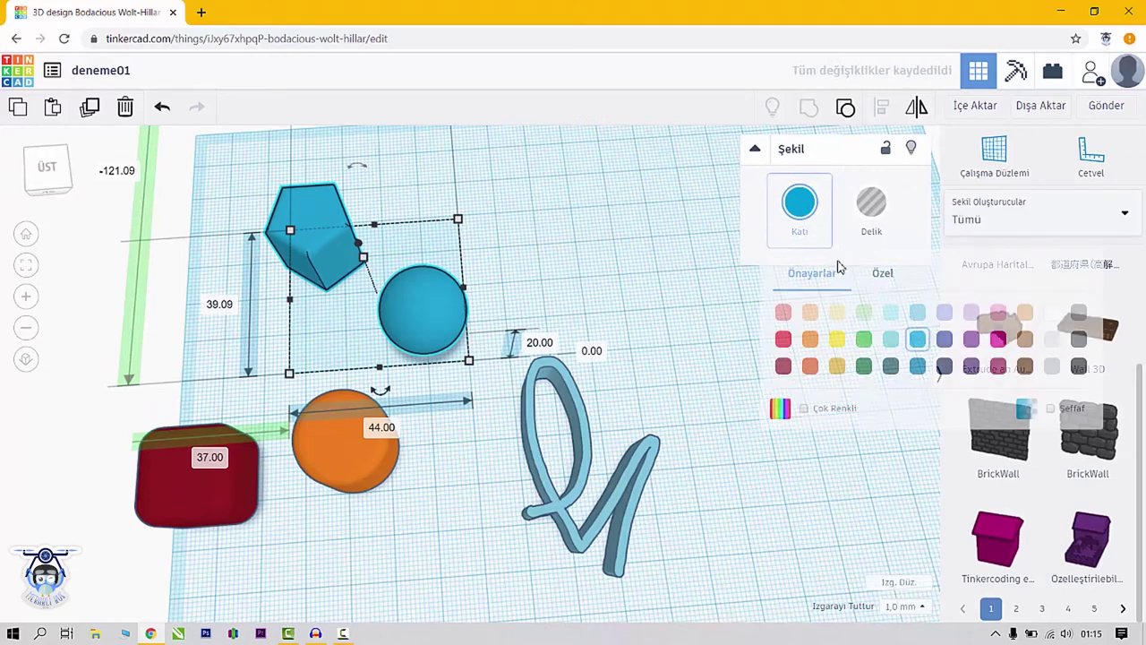
{"action": "left_click", "coordinate": [863, 365]}
{"action": "left_click", "coordinate": [571, 237]}
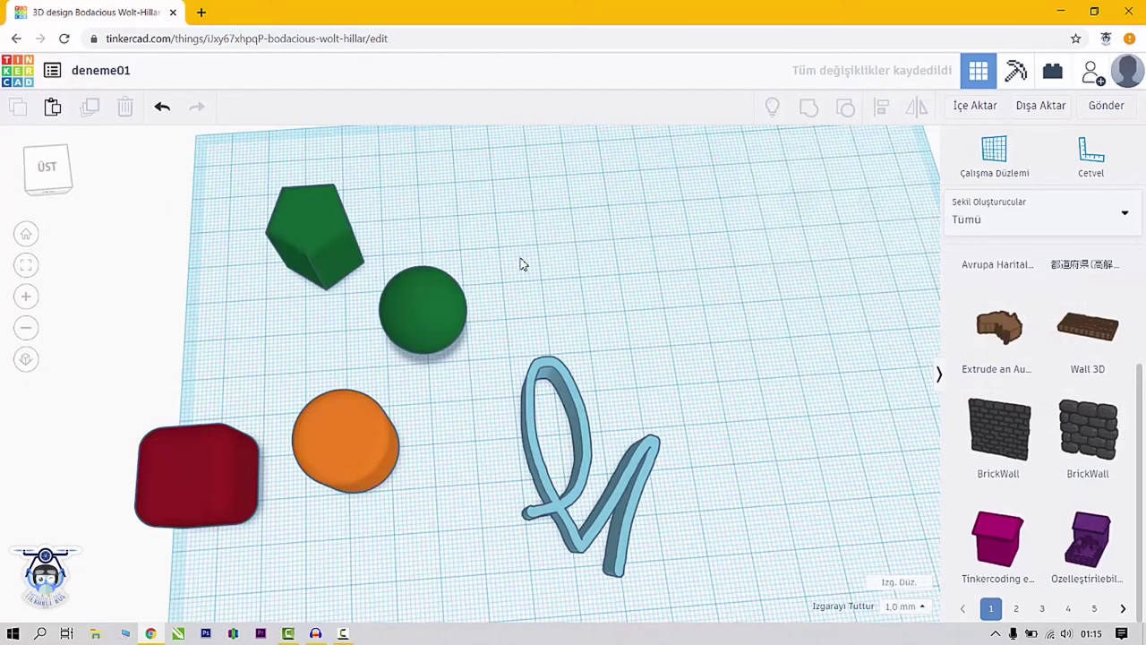
Move the green group slightly forward, ungroup it, and shift the sphere on its own closer to the orange cylinder
{"action": "left_click_drag", "start_coordinate": [428, 288], "coordinate": [421, 332]}
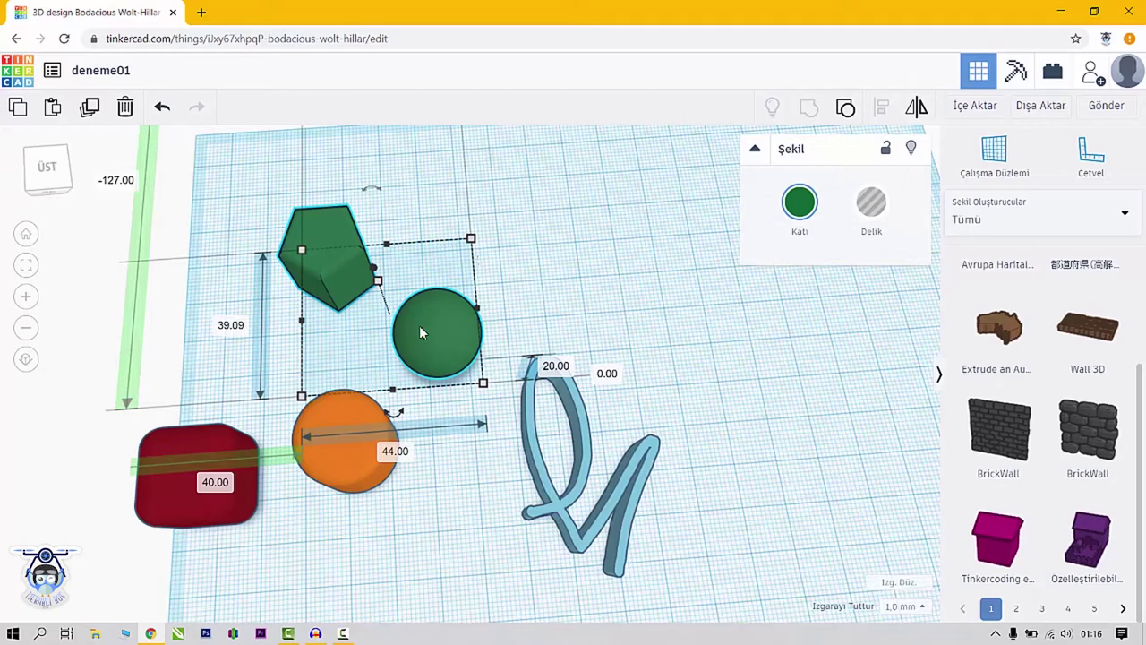
{"action": "left_click", "coordinate": [851, 117]}
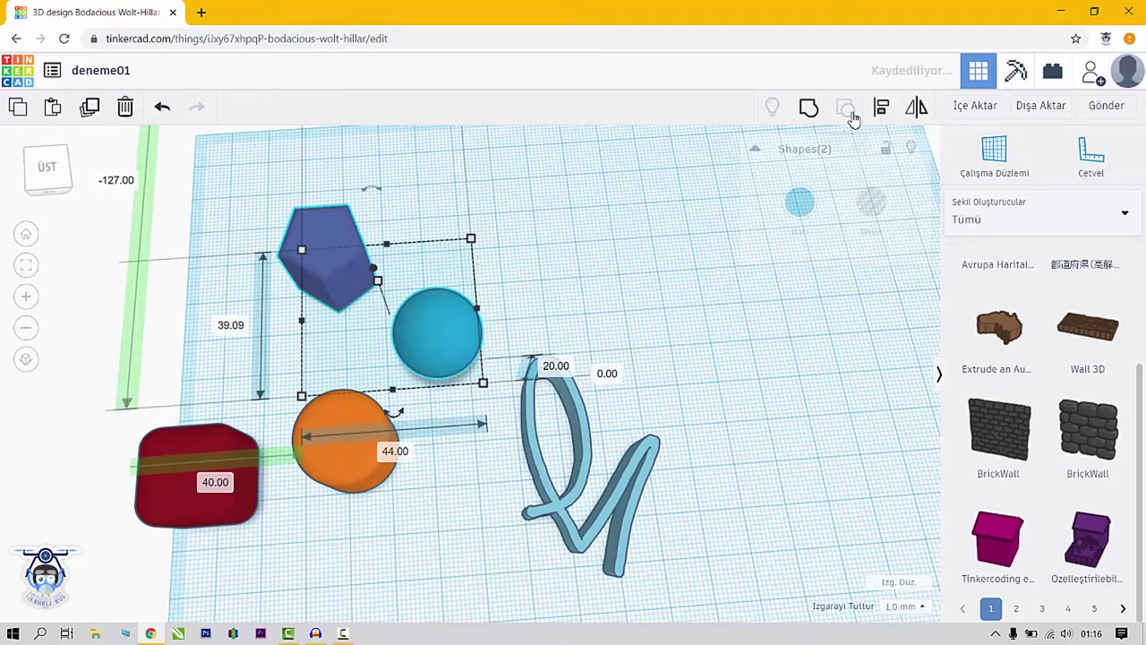
{"action": "left_click", "coordinate": [588, 251]}
{"action": "left_click_drag", "start_coordinate": [424, 305], "coordinate": [454, 364]}
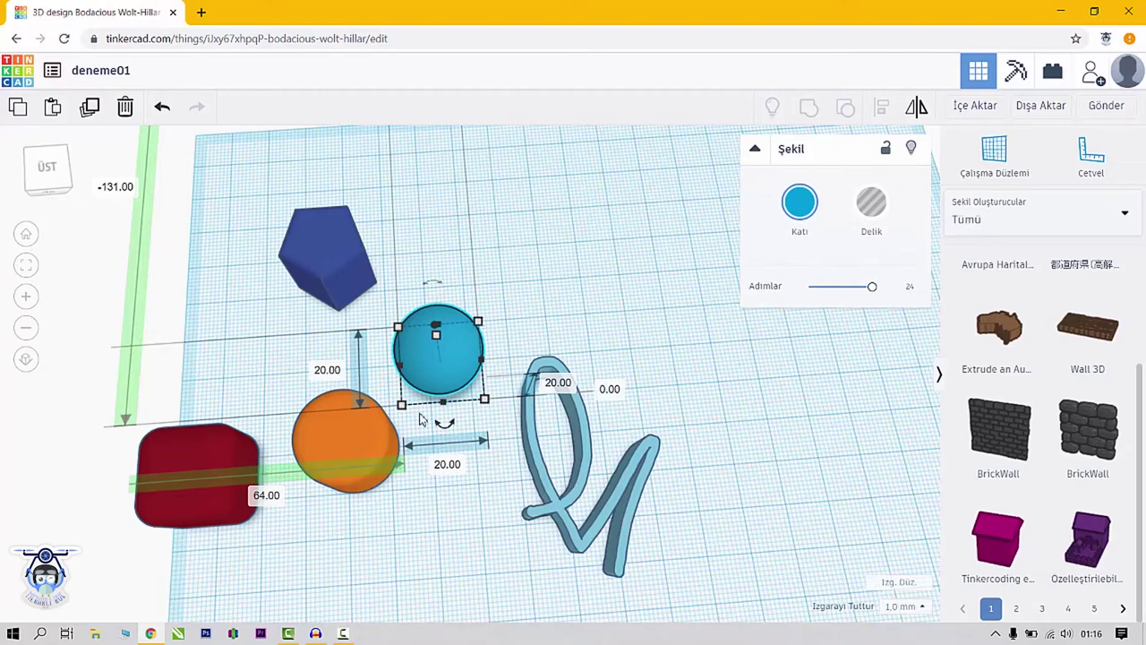
{"action": "left_click", "coordinate": [528, 306]}
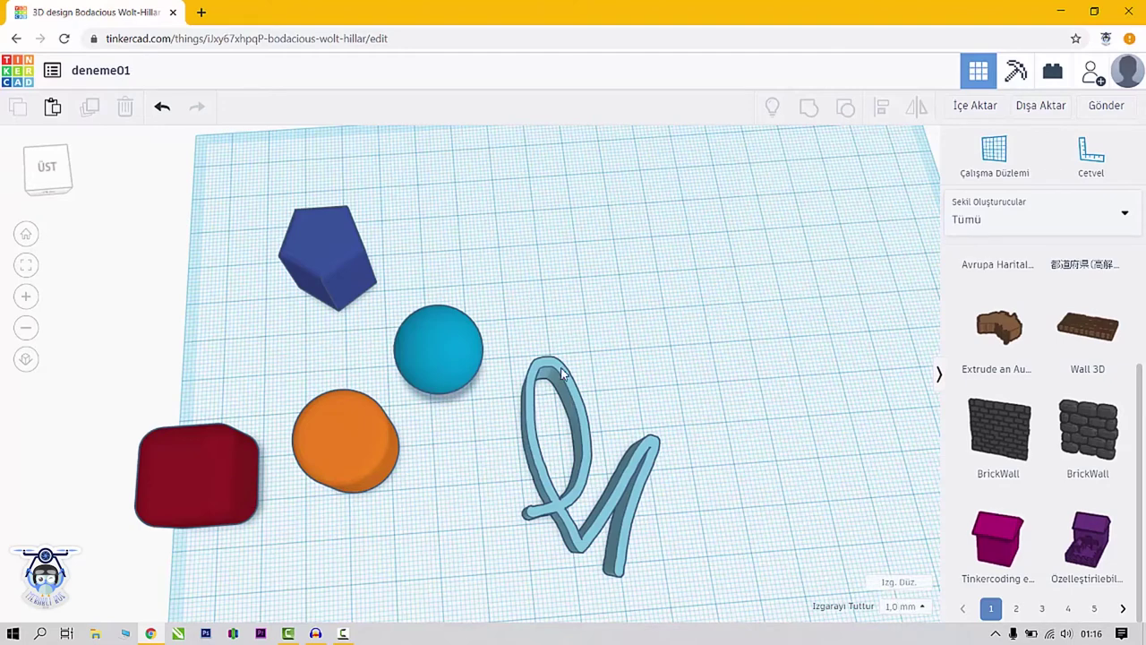
Move the light blue scribble closer to the sphere, and group it with the blue pentagonal prism
{"action": "mouse_move", "coordinate": [559, 375]}
{"action": "left_mouse_down"}
{"action": "mouse_move", "coordinate": [528, 354]}
{"action": "mouse_move", "coordinate": [528, 390]}
{"action": "left_mouse_up"}
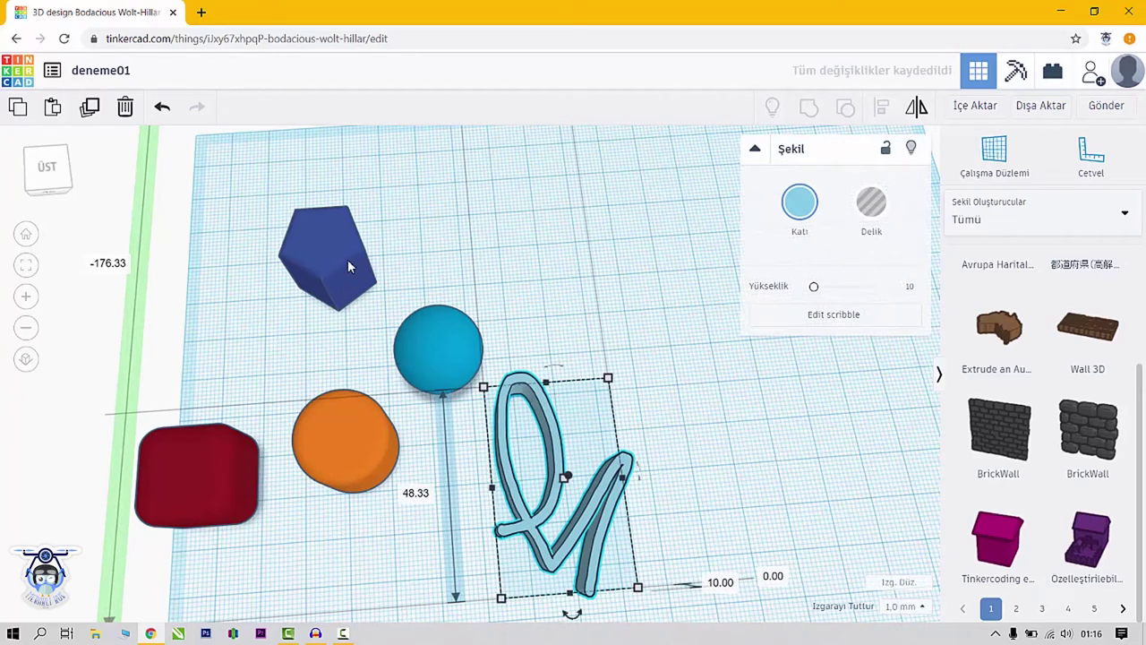
{"action": "left_click", "coordinate": [425, 245]}
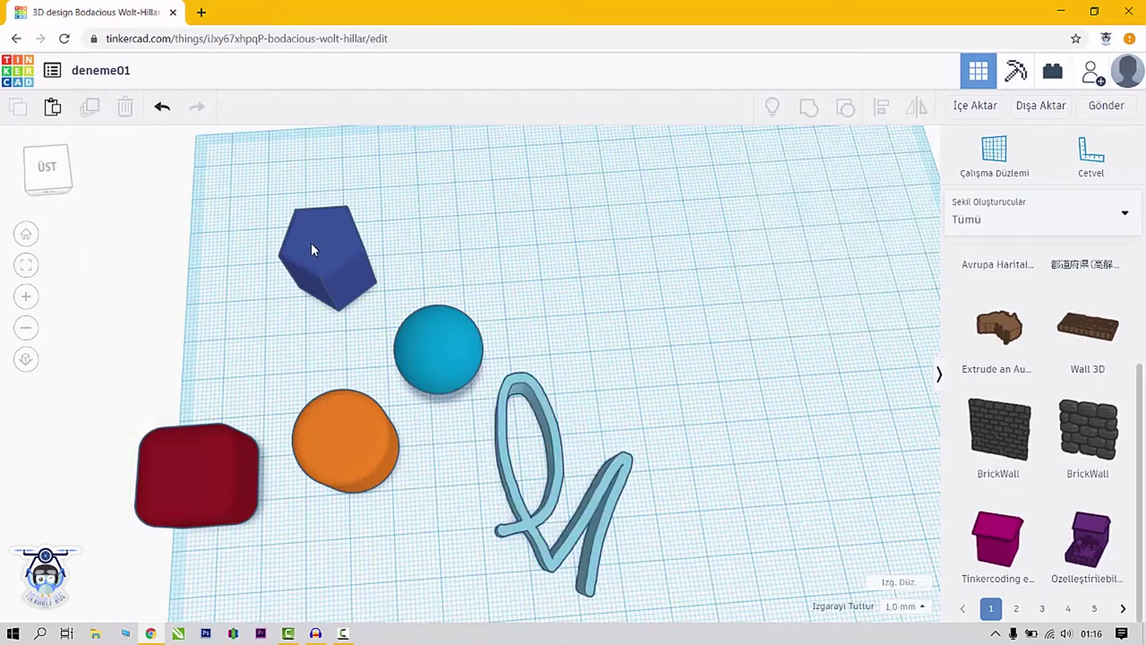
{"action": "left_click", "coordinate": [310, 242]}
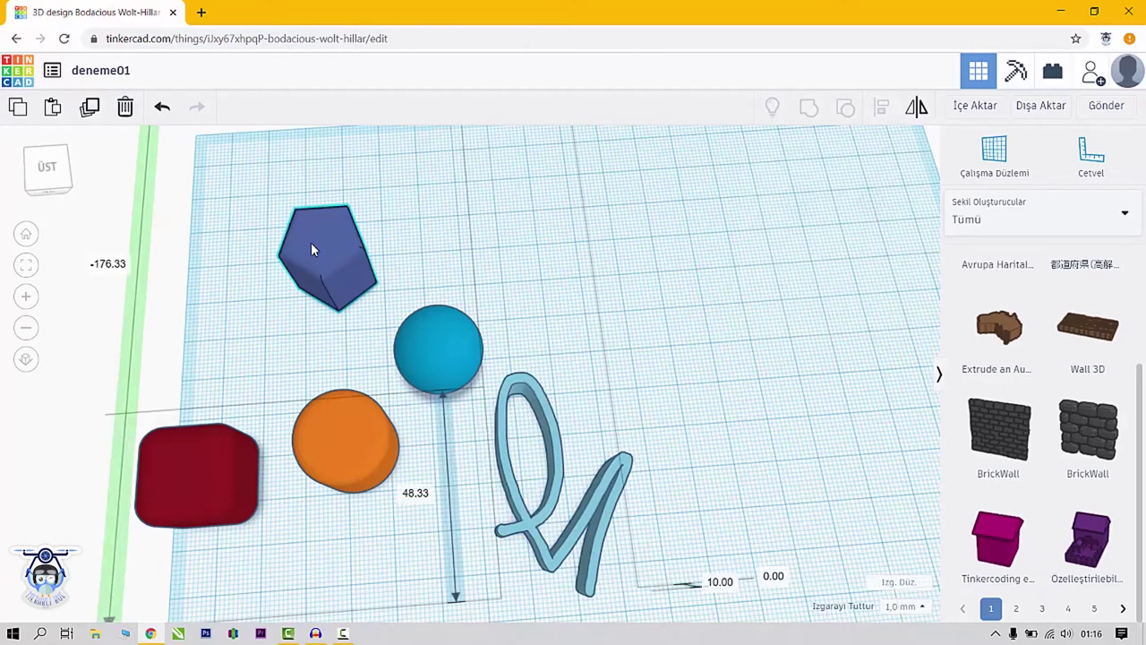
{"action": "left_click", "coordinate": [541, 409], "text": "shift"}
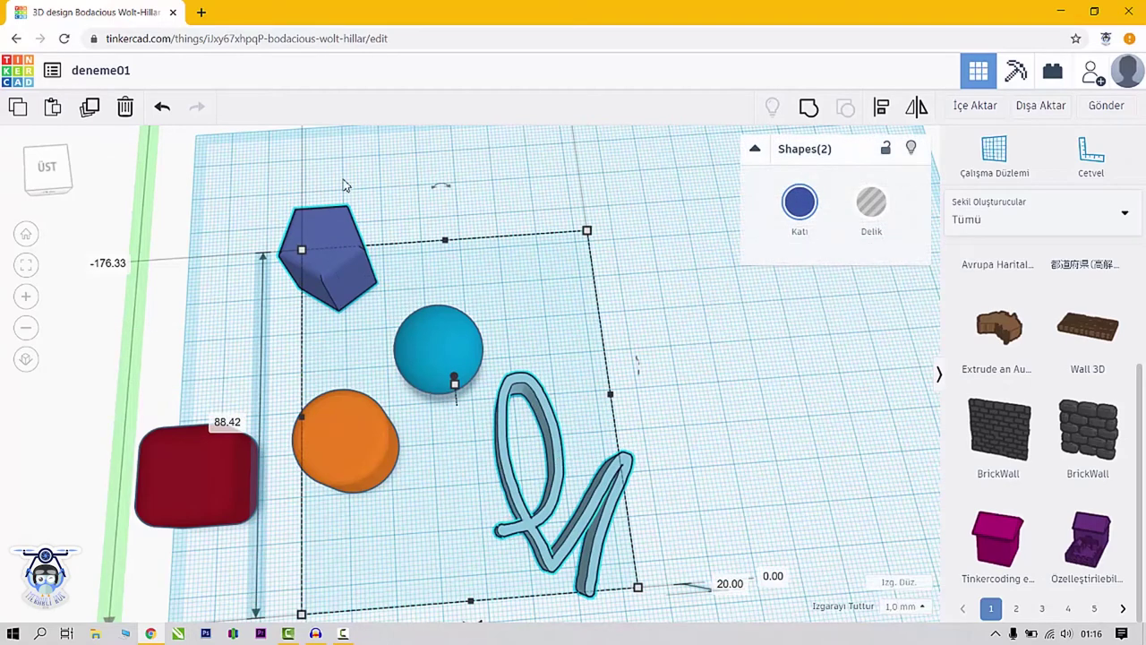
{"action": "left_click", "coordinate": [811, 109]}
{"action": "left_click", "coordinate": [659, 316]}
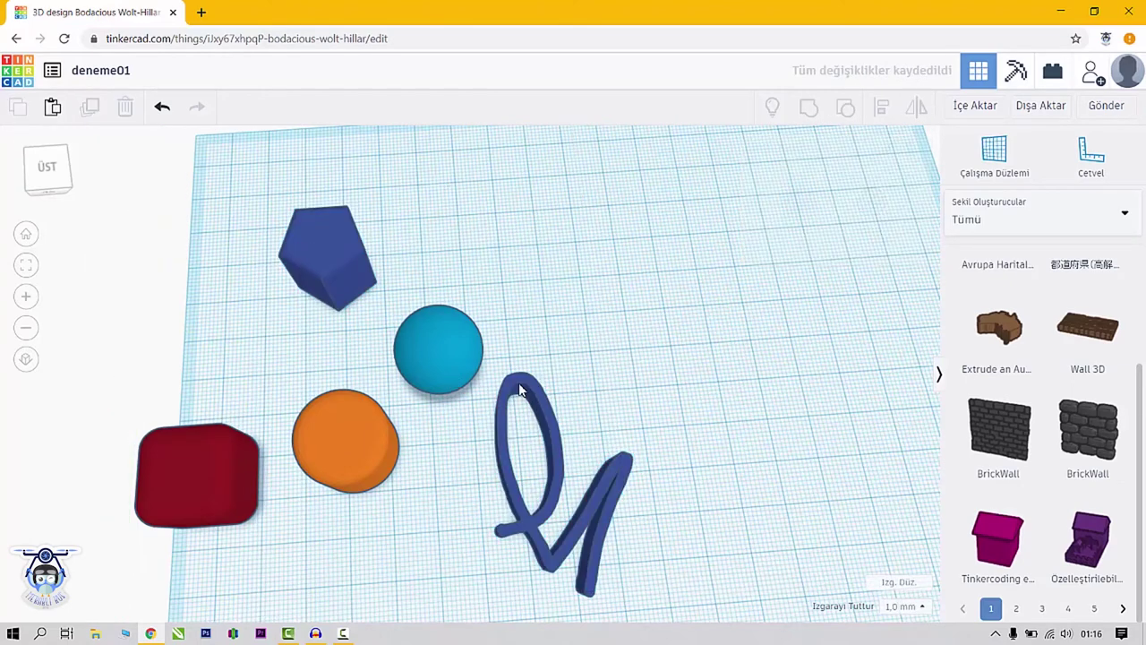
Move the prism-and-scribble group slightly, and separate it back into individual shapes
{"action": "mouse_move", "coordinate": [516, 388]}
{"action": "left_mouse_down"}
{"action": "mouse_move", "coordinate": [627, 307]}
{"action": "mouse_move", "coordinate": [513, 370]}
{"action": "left_mouse_up"}
{"action": "key", "text": "ctrl+z"}
{"action": "key", "text": "ctrl+z"}
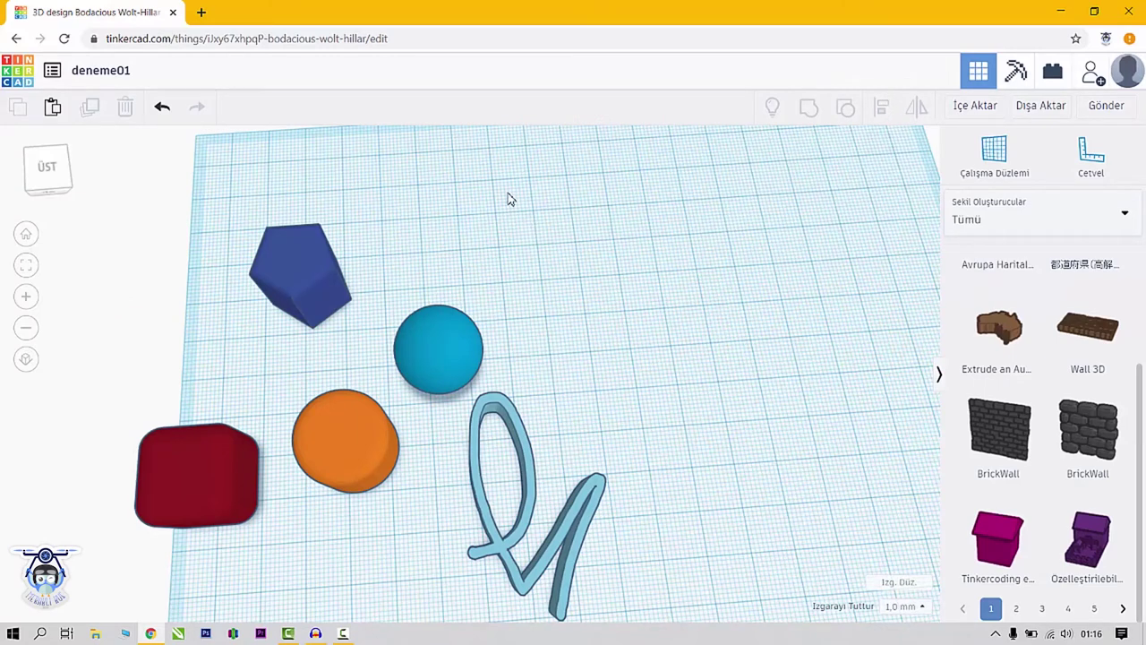
Start Align on the blue pentagonal prism and the sphere, and examine the alignment handles and previews from several angles
{"action": "left_click_drag", "start_coordinate": [506, 160], "coordinate": [288, 341]}
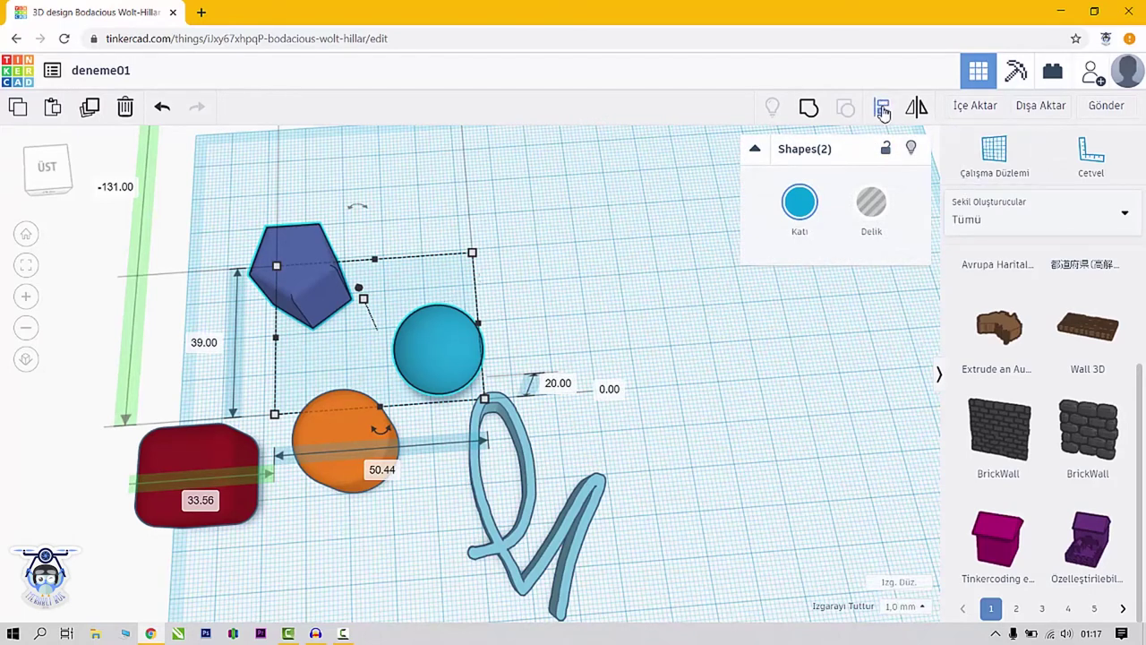
{"action": "left_click", "coordinate": [882, 108]}
{"action": "right_click_drag", "start_coordinate": [591, 269], "coordinate": [778, 373]}
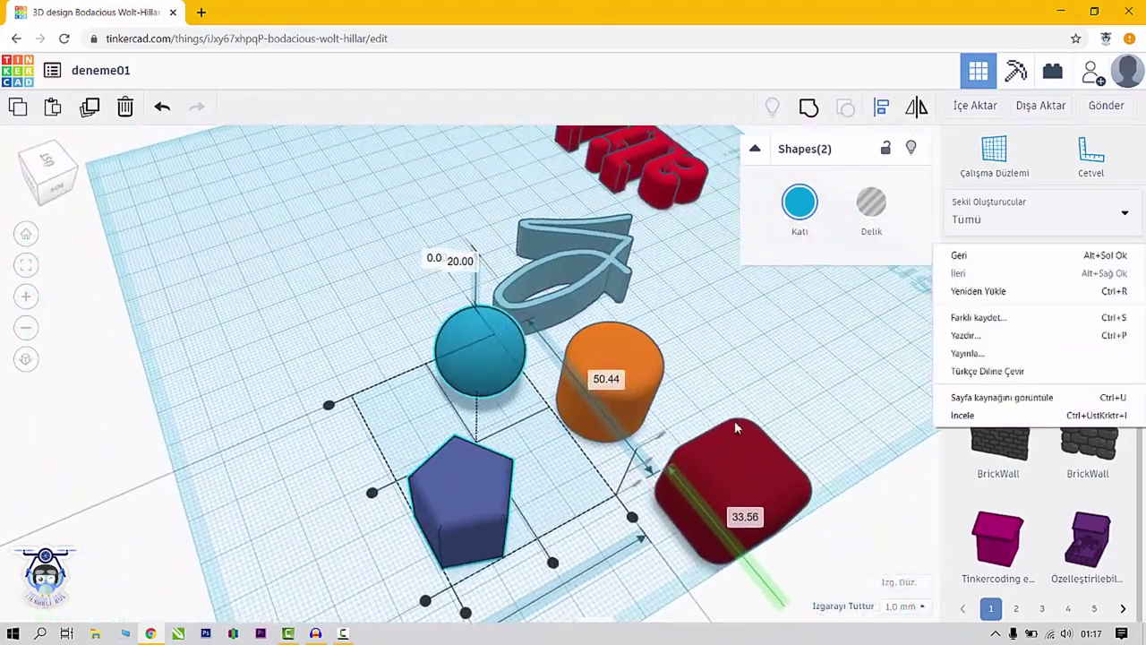
{"action": "right_click_drag", "start_coordinate": [734, 428], "coordinate": [725, 461]}
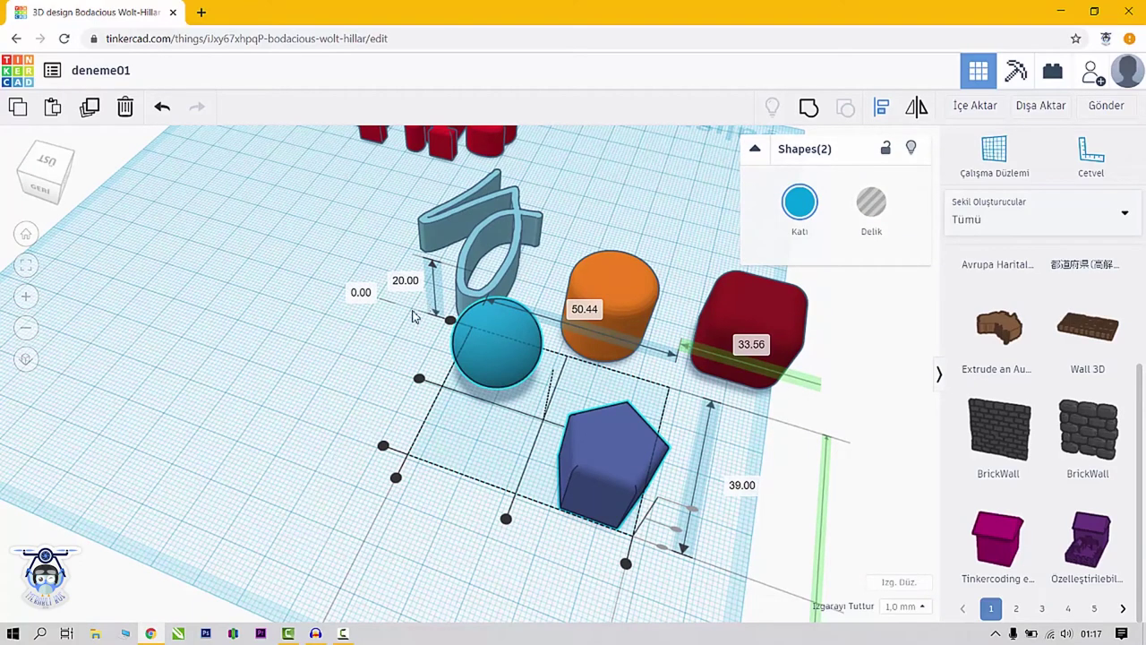
{"action": "right_click_drag", "start_coordinate": [356, 537], "coordinate": [642, 508]}
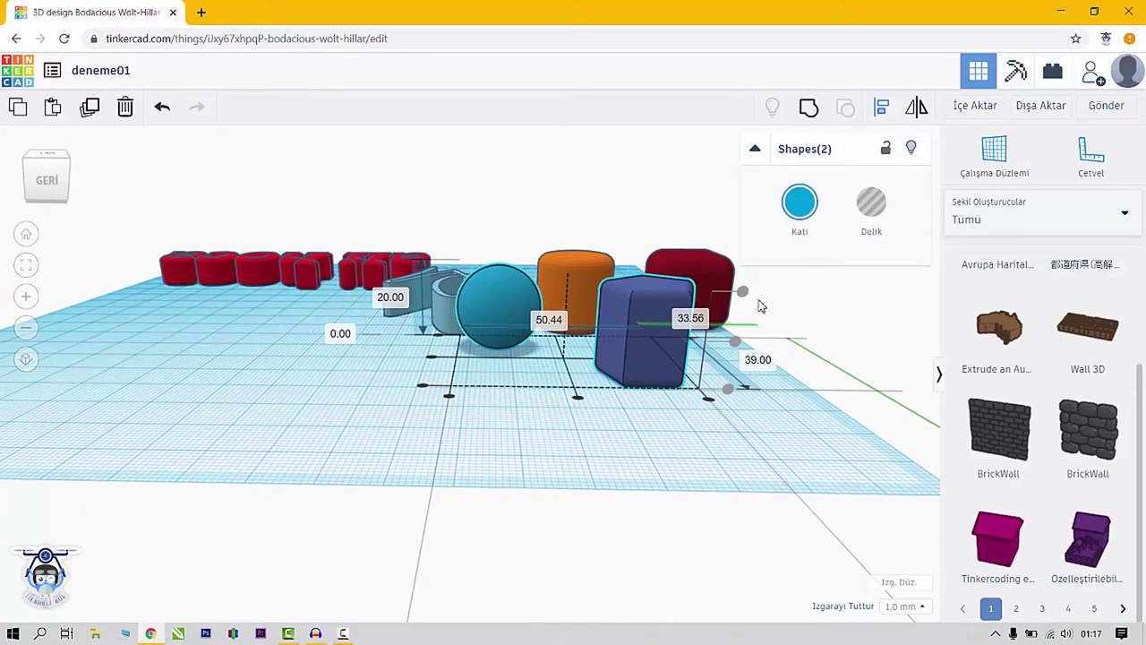
{"action": "right_click_drag", "start_coordinate": [849, 356], "coordinate": [834, 429]}
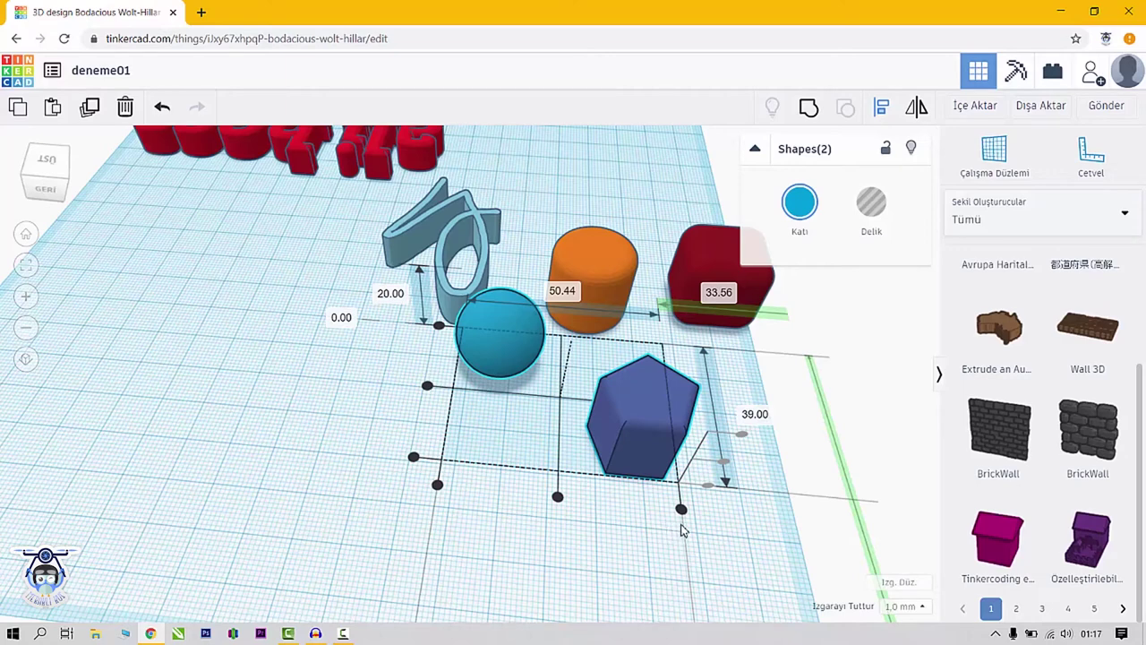
{"action": "left_click_drag", "start_coordinate": [680, 517], "coordinate": [681, 519]}
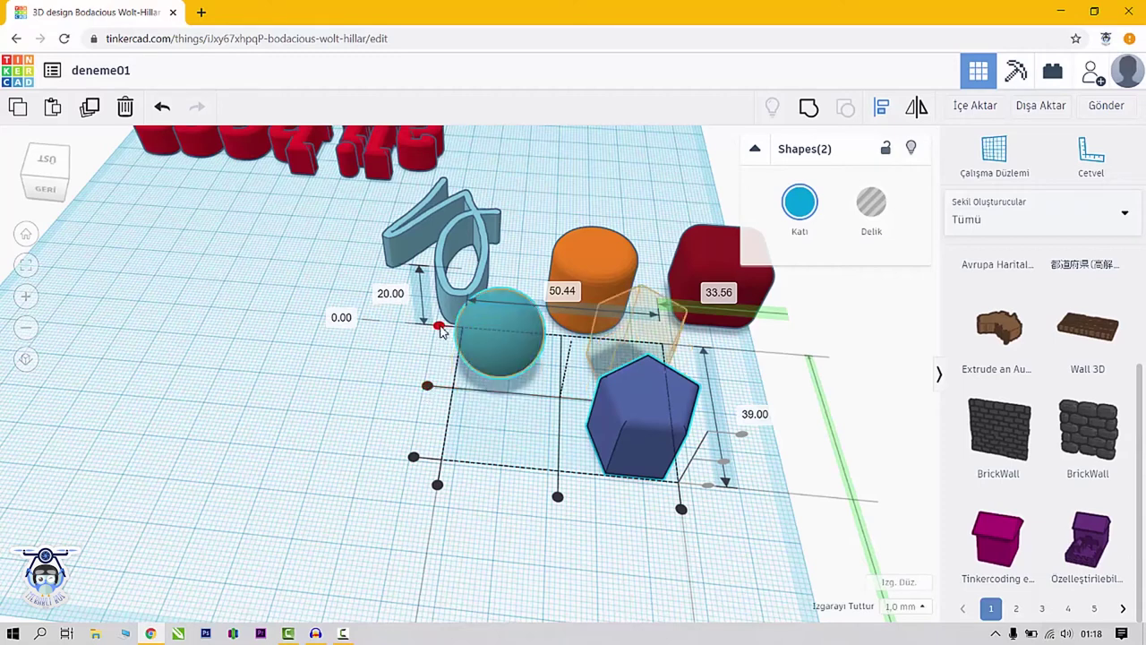
{"action": "right_click_drag", "start_coordinate": [557, 534], "coordinate": [733, 411]}
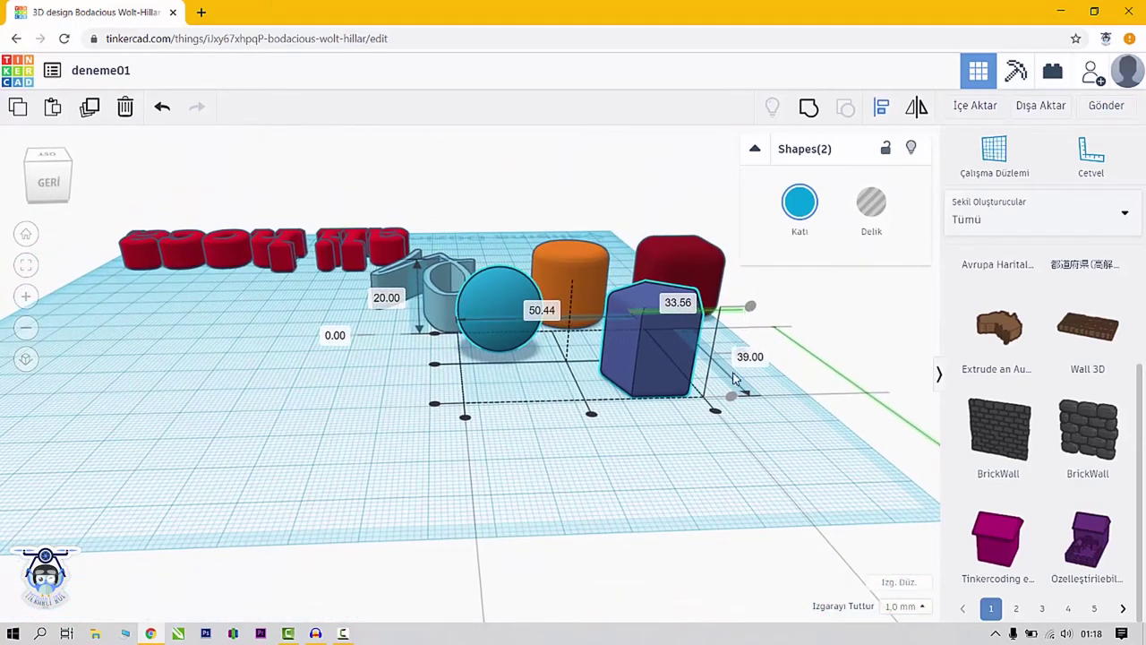
{"action": "right_click_drag", "start_coordinate": [798, 313], "coordinate": [795, 353]}
{"action": "left_click", "coordinate": [663, 396]}
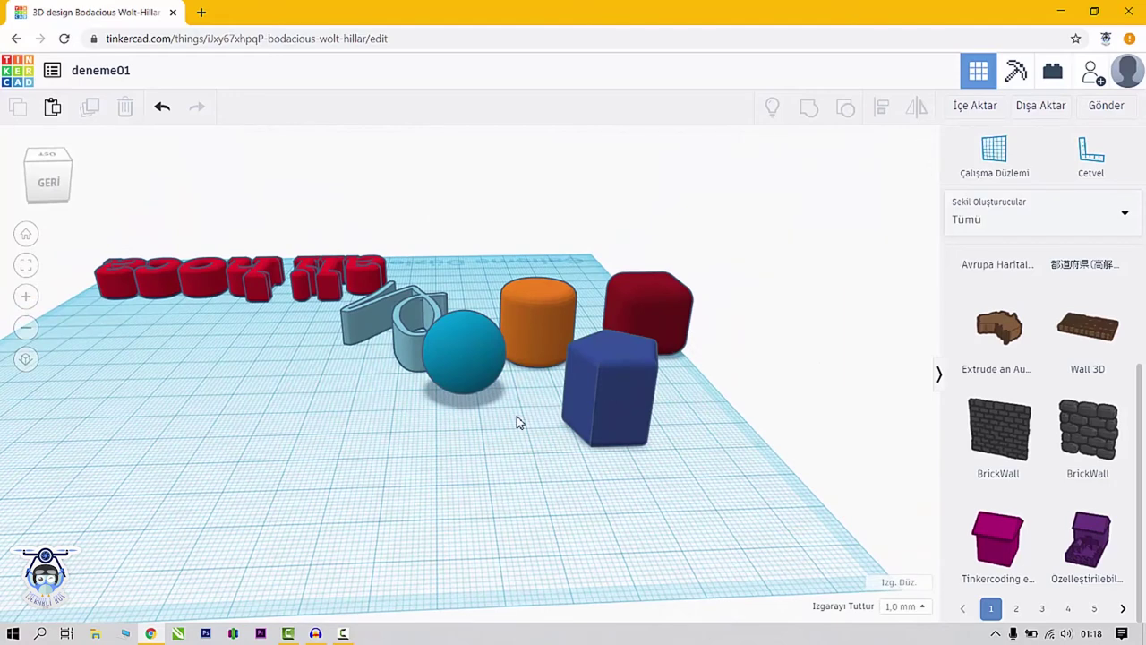
Raise the blue pentagonal prism 14 mm above the workplane
{"action": "left_click", "coordinate": [615, 394]}
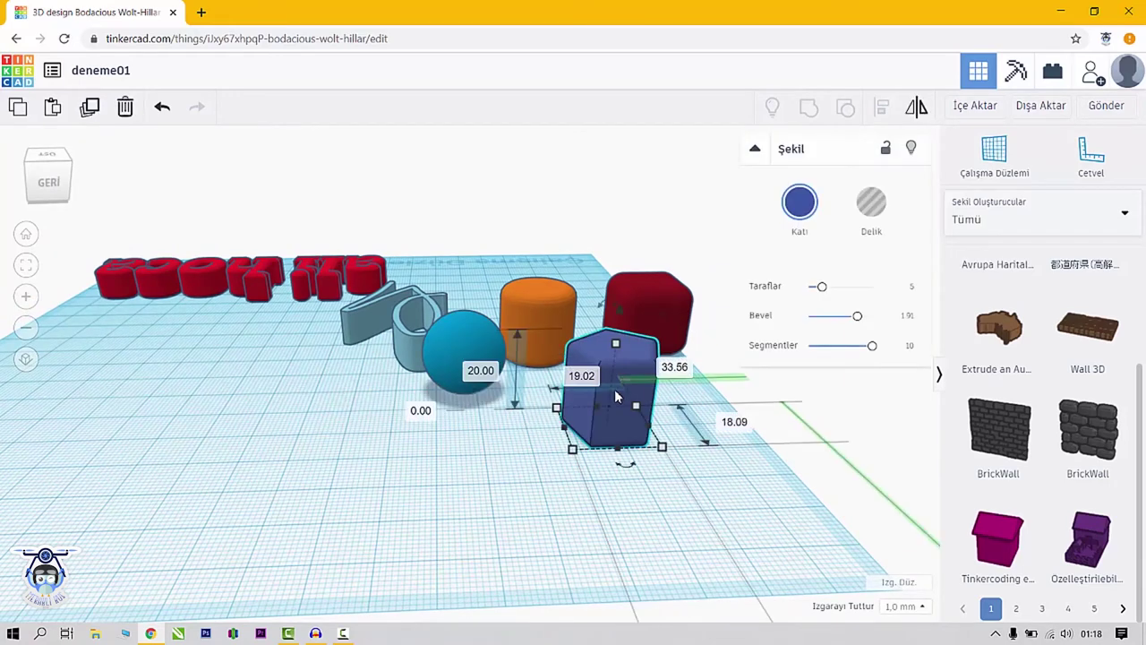
{"action": "left_click_drag", "start_coordinate": [615, 328], "coordinate": [621, 250]}
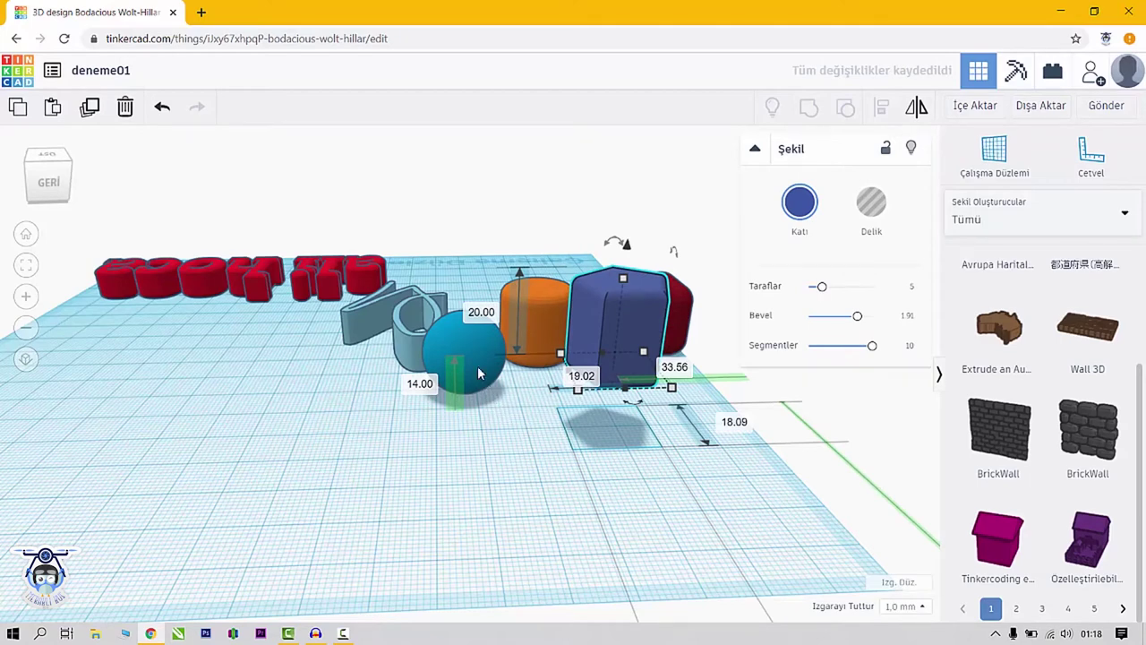
Try to align the tops of the sphere and the raised pentagonal prism, and undo the alignment
{"action": "left_click", "coordinate": [491, 394], "text": "shift"}
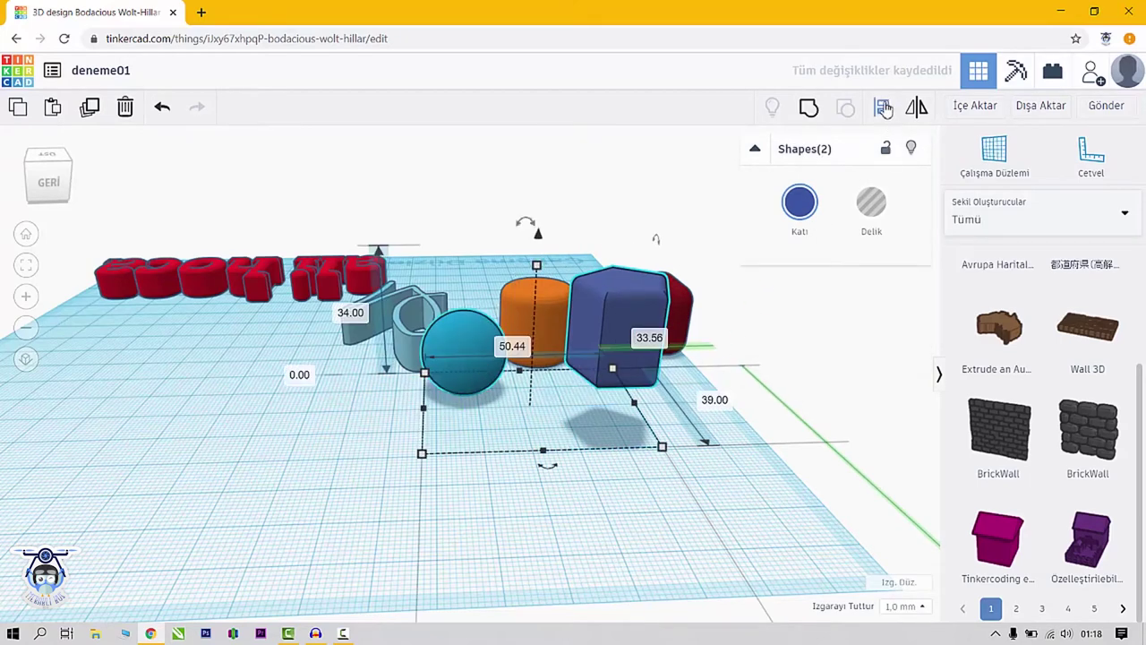
{"action": "left_click", "coordinate": [881, 110]}
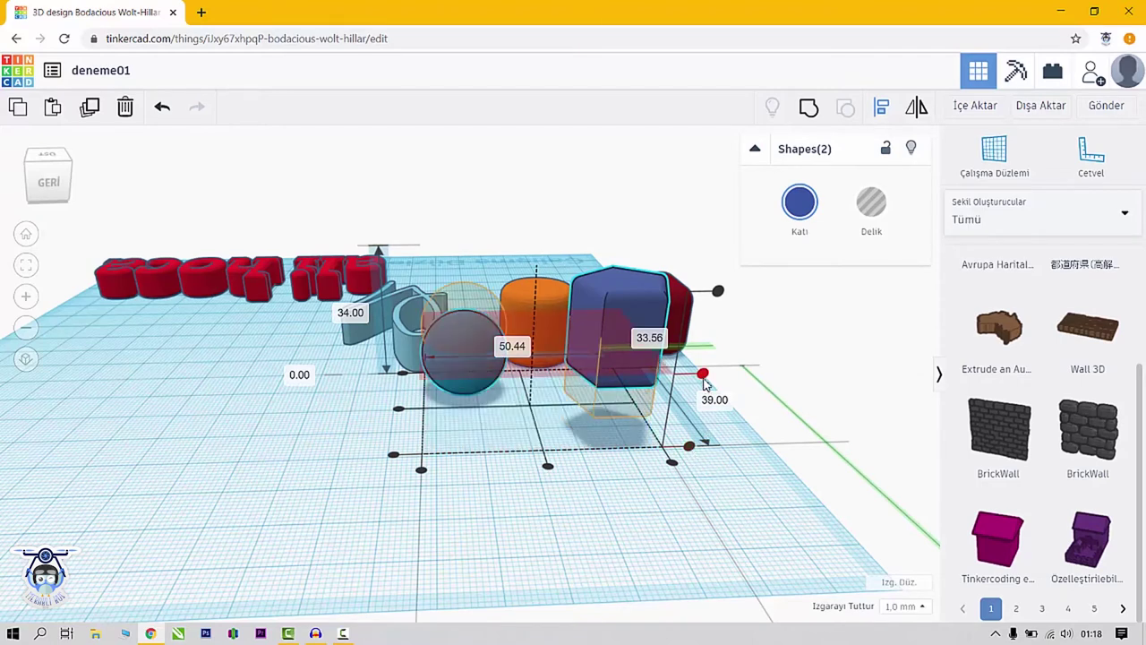
{"action": "left_click", "coordinate": [719, 296]}
{"action": "right_click_drag", "start_coordinate": [724, 440], "coordinate": [727, 498]}
{"action": "key", "text": "ctrl+z"}
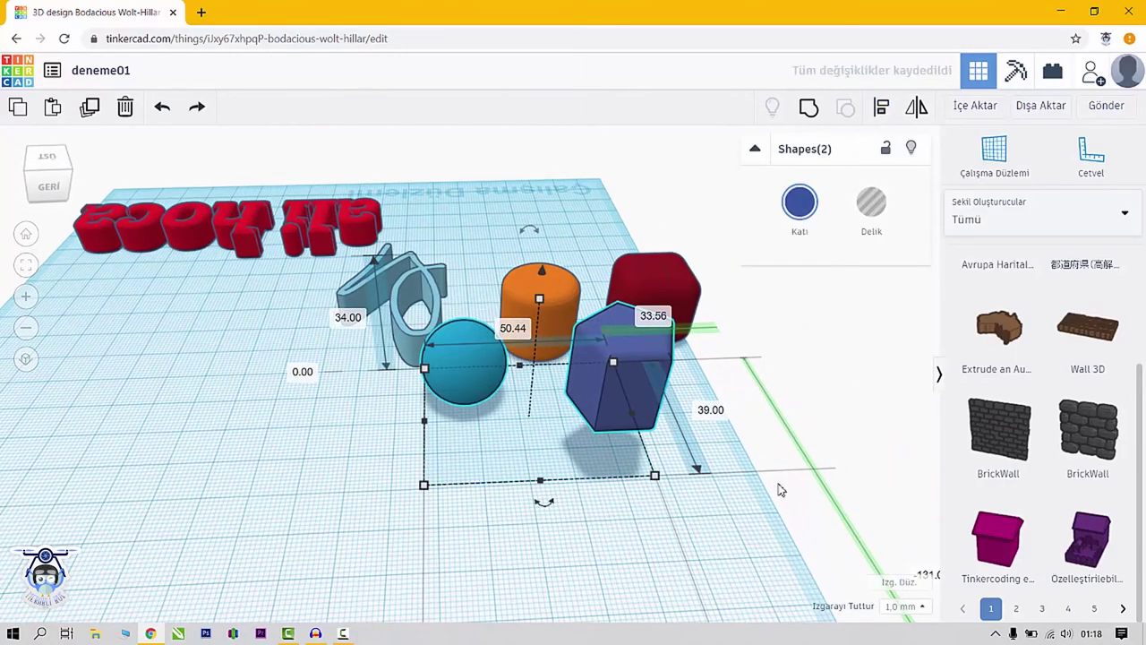
Redo the undone alignment, and mirror the scribble shape along both its length and its width
{"action": "key", "text": "ctrl+y"}
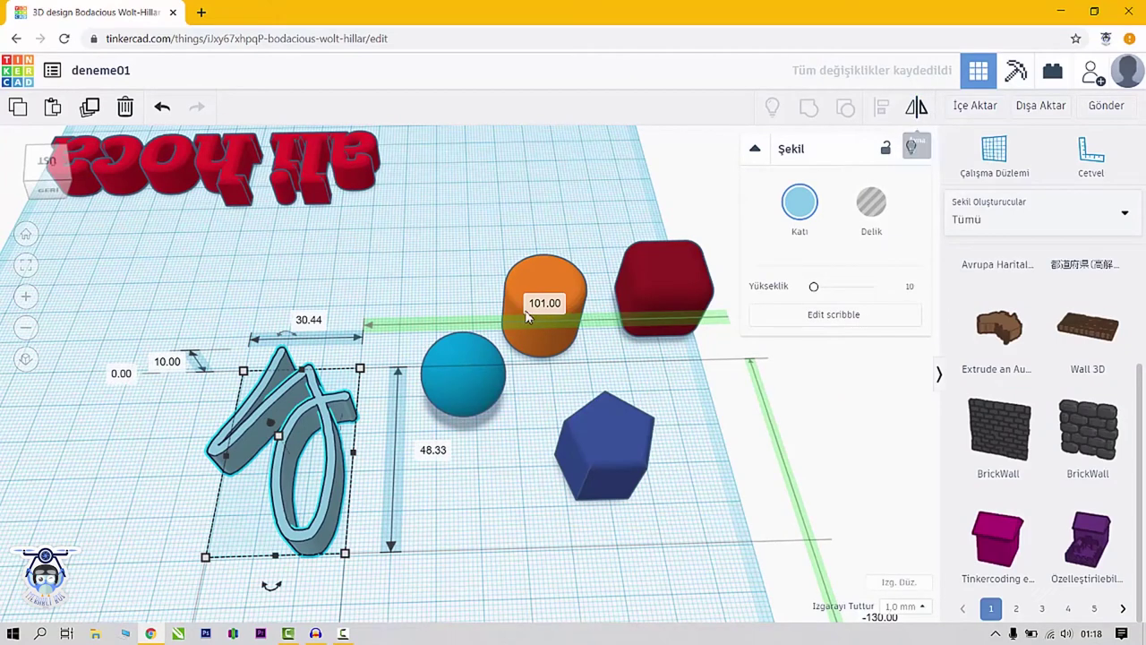
{"action": "left_click", "coordinate": [454, 257]}
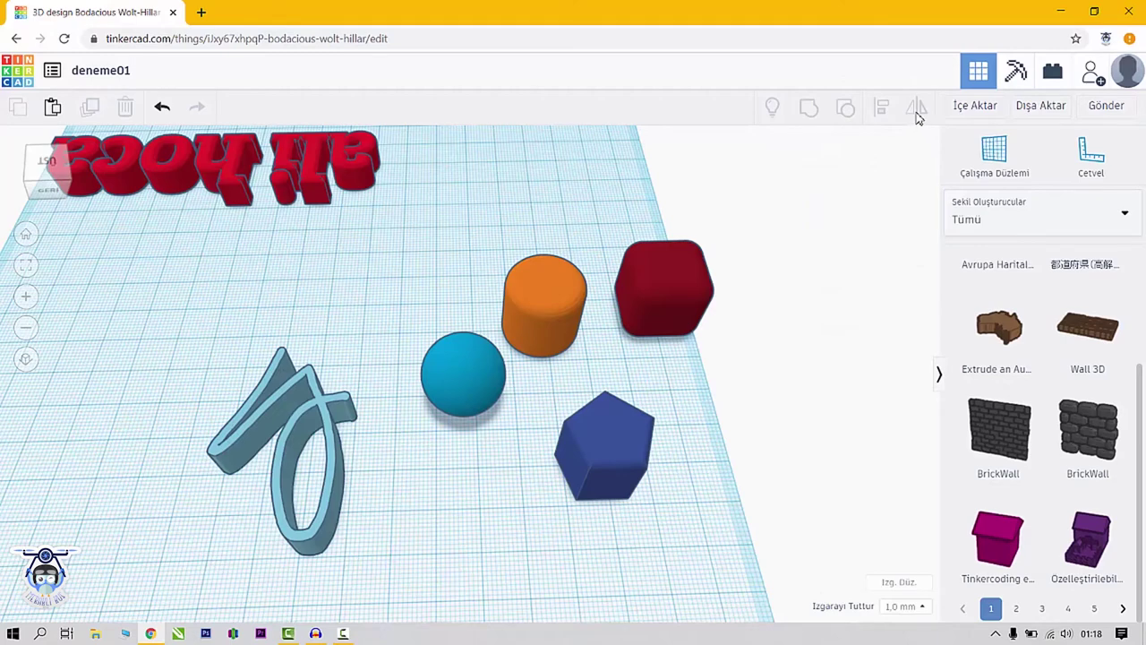
{"action": "left_click", "coordinate": [296, 421]}
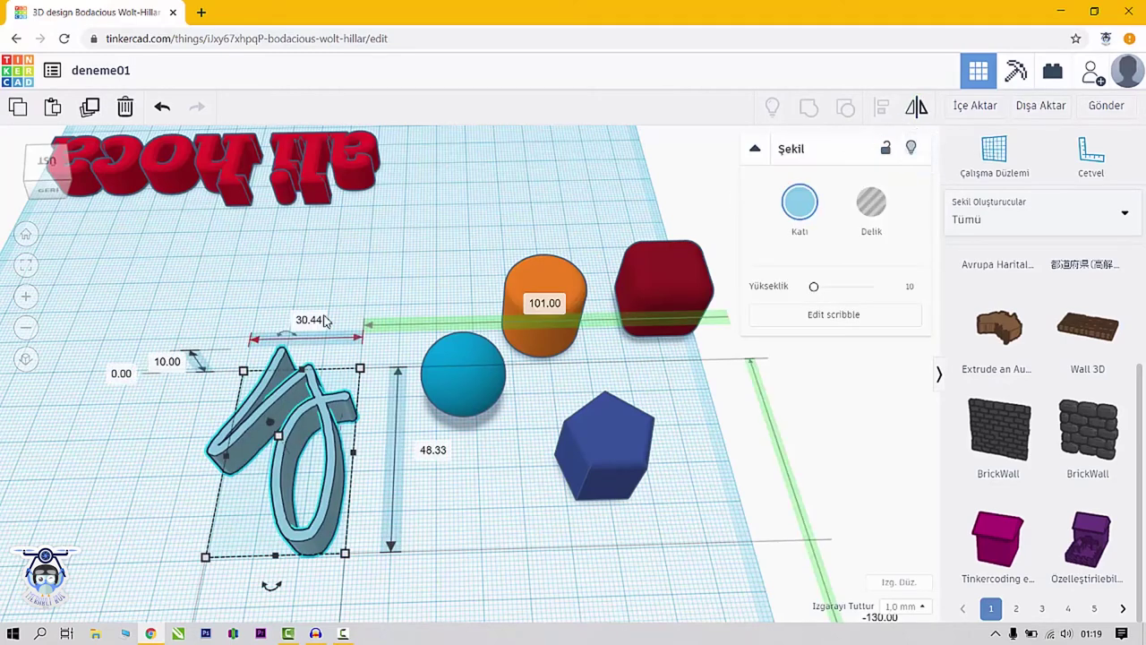
{"action": "scroll", "coordinate": [404, 473], "scroll_direction": "up", "scroll_amount": 1}
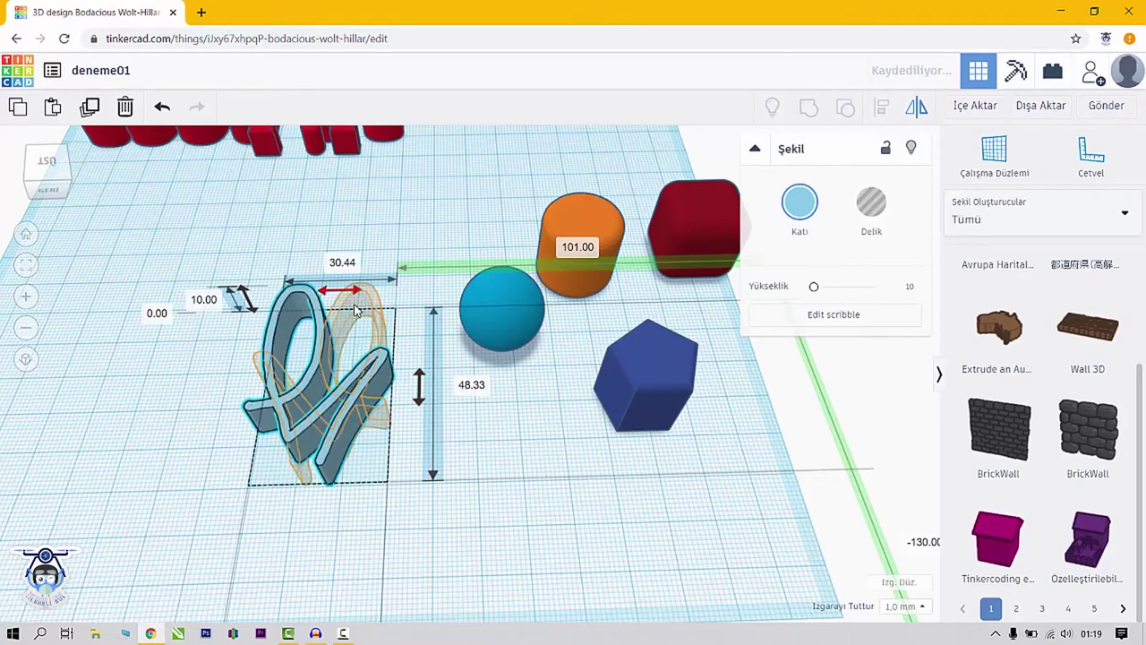
{"action": "left_click", "coordinate": [577, 399]}
Tilt the orange cylinder 67.5° about its horizontal axis
{"action": "scroll", "coordinate": [587, 355], "scroll_direction": "up", "scroll_amount": 3}
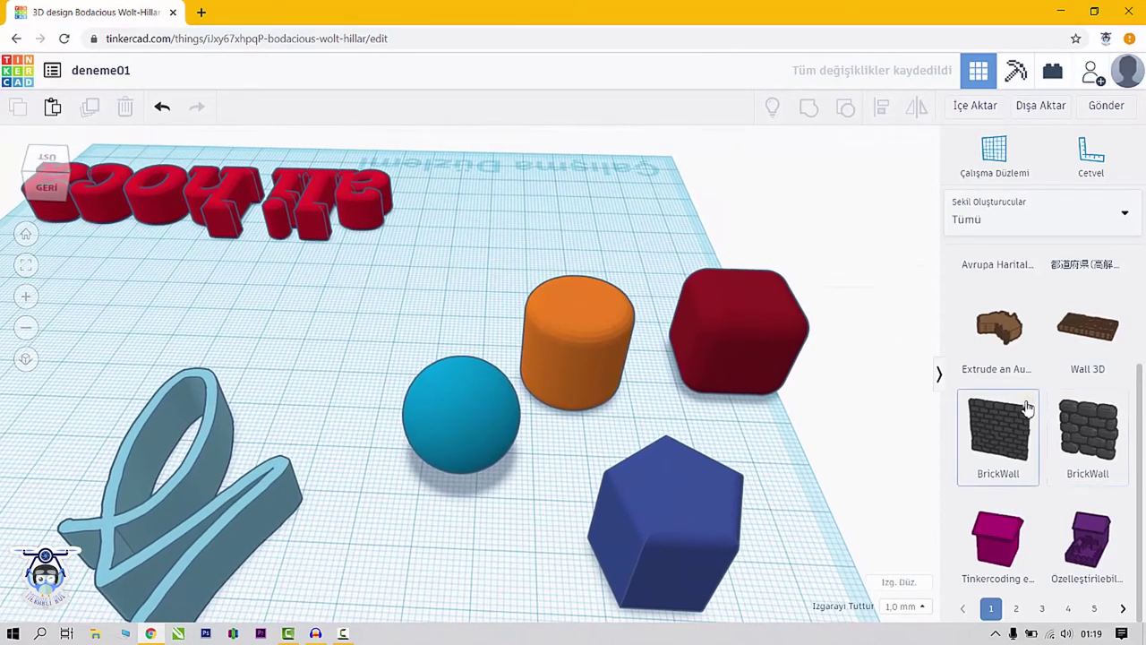
{"action": "scroll", "coordinate": [1024, 404], "scroll_direction": "up", "scroll_amount": 3}
{"action": "left_click", "coordinate": [583, 355]}
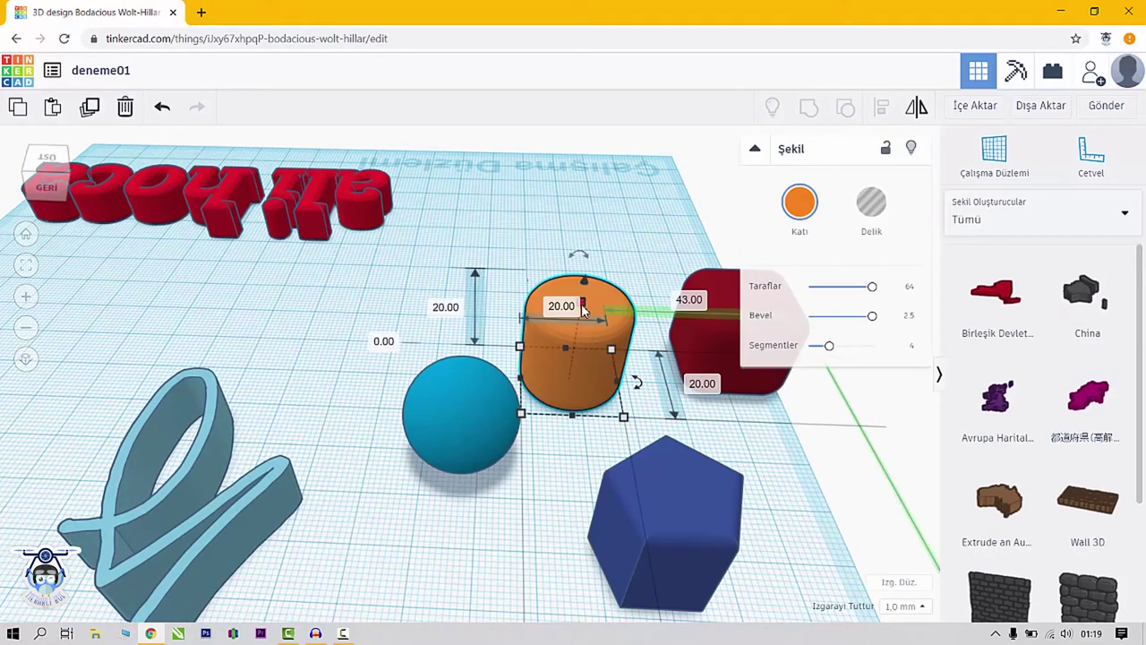
{"action": "left_click_drag", "start_coordinate": [589, 267], "coordinate": [663, 297]}
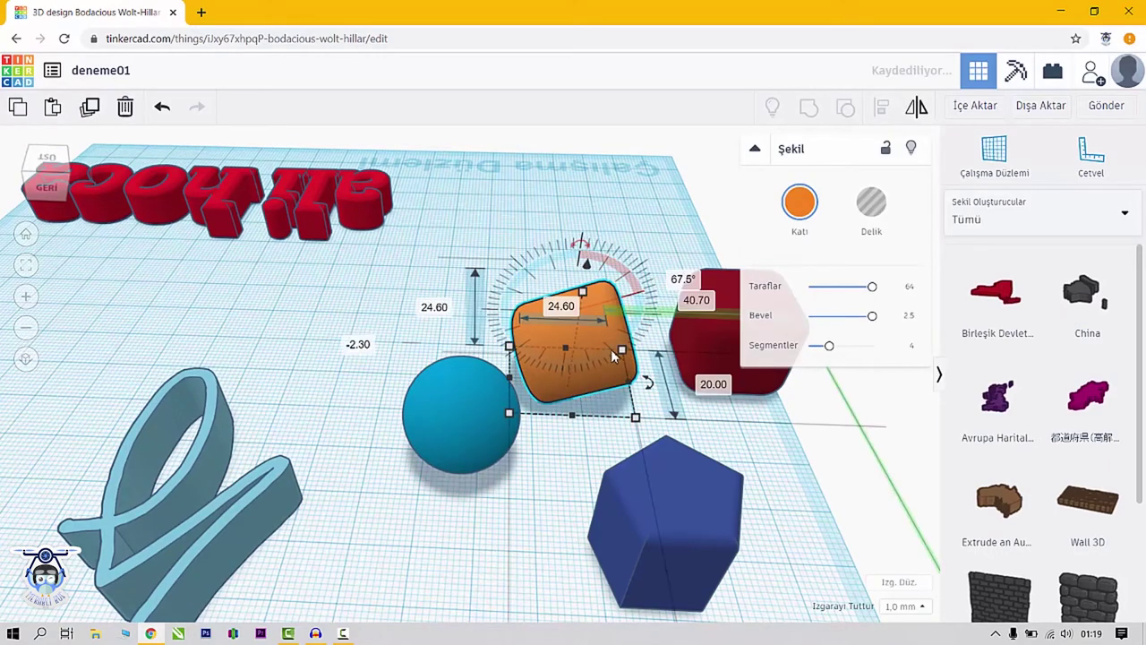
Mirror the tilted orange cylinder in the vertical direction
{"action": "left_click", "coordinate": [915, 106]}
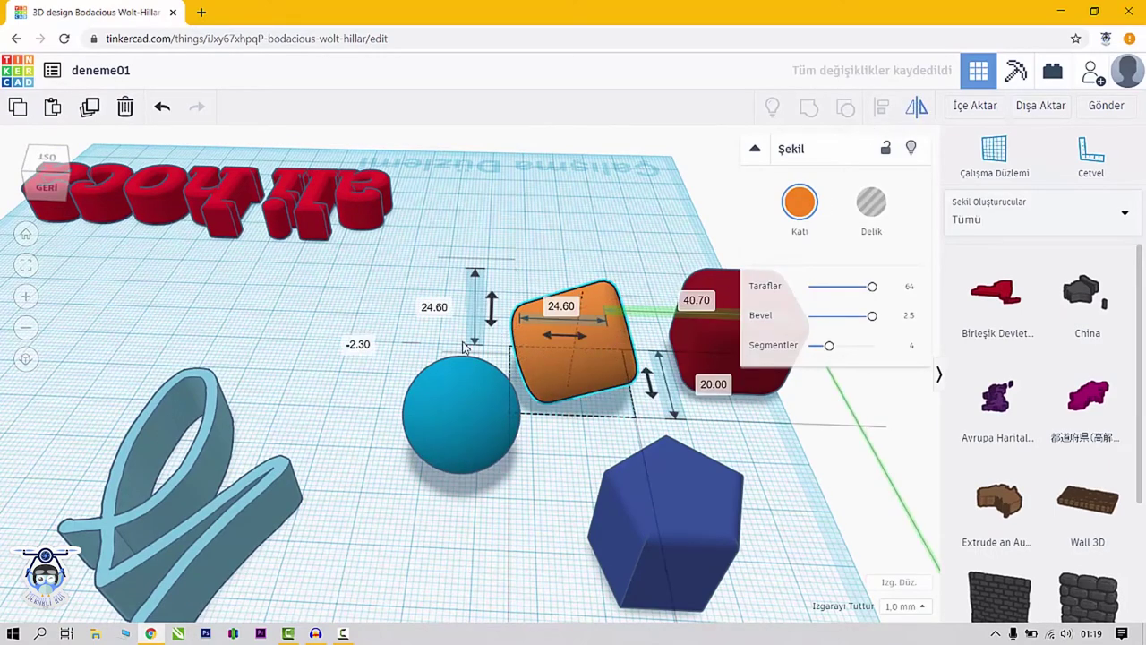
{"action": "left_click", "coordinate": [492, 305]}
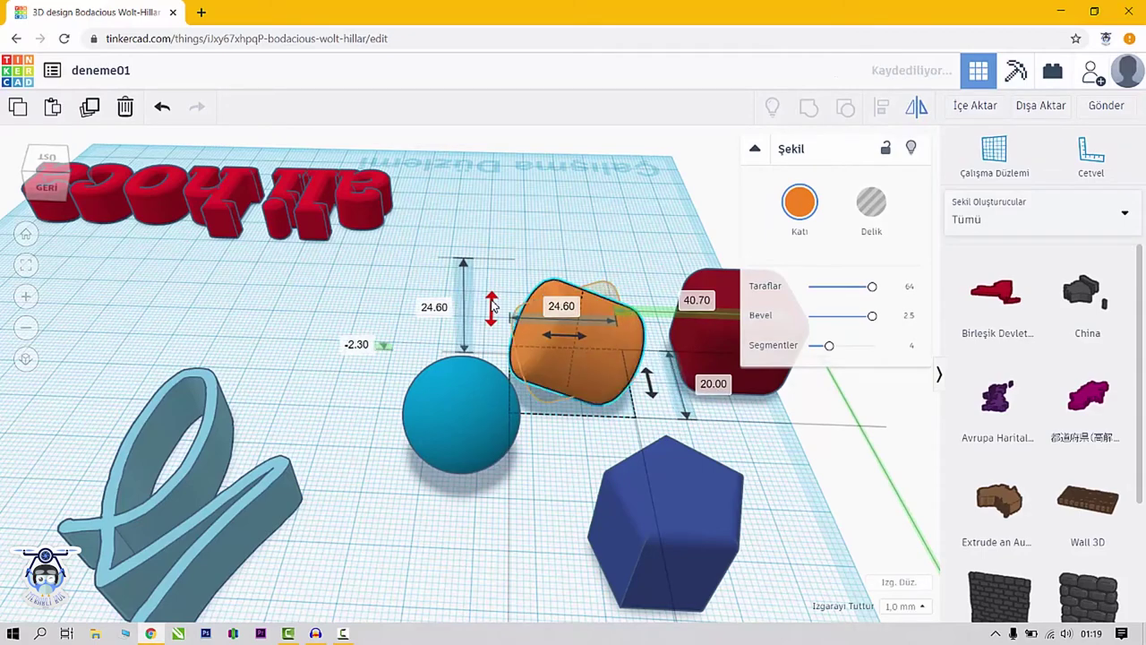
{"action": "left_click", "coordinate": [474, 315]}
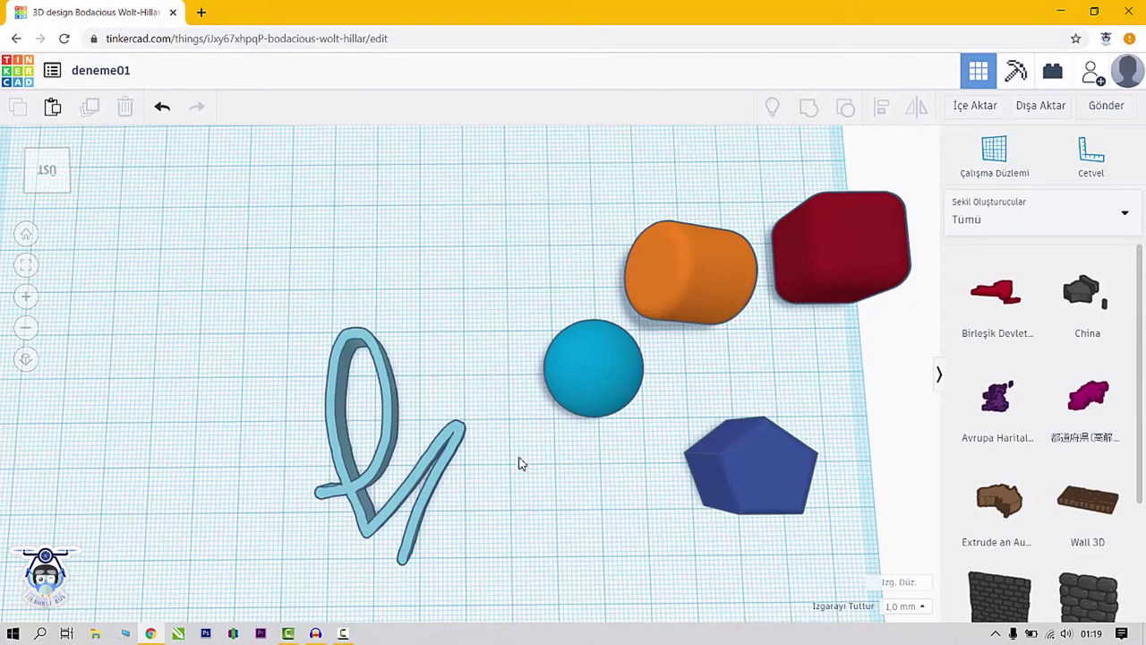
Move the blue pentagonal prism past the scribble shape to the edge of the workplane
{"action": "middle_click_drag", "start_coordinate": [800, 343], "coordinate": [473, 296]}
{"action": "middle_click_drag", "start_coordinate": [292, 465], "coordinate": [609, 274]}
{"action": "left_click", "coordinate": [740, 185]}
{"action": "key", "text": "f"}
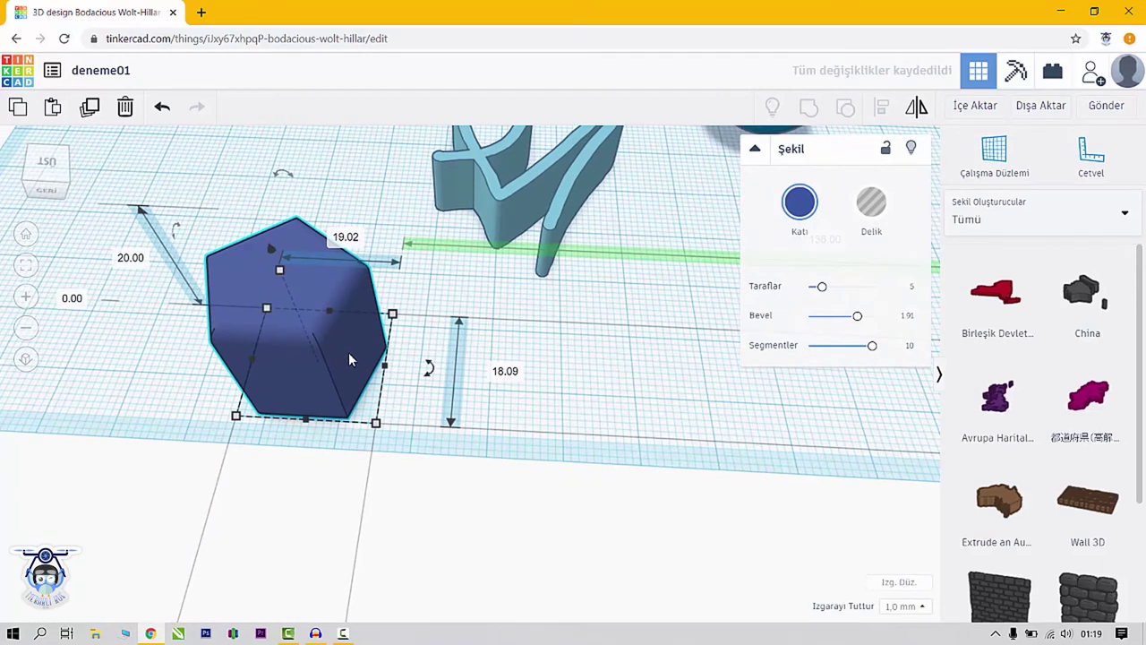
{"action": "right_click_drag", "start_coordinate": [350, 361], "coordinate": [676, 344]}
{"action": "scroll", "coordinate": [676, 345], "scroll_direction": "down", "scroll_amount": 5}
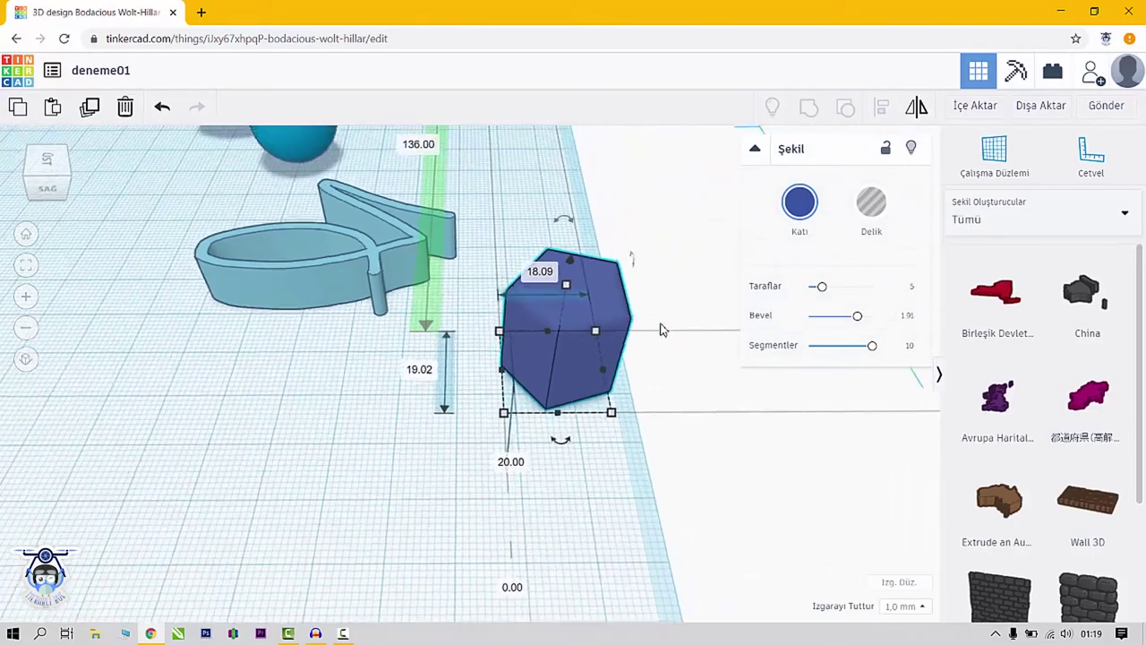
{"action": "scroll", "coordinate": [372, 496], "scroll_direction": "up", "scroll_amount": 3}
{"action": "right_click_drag", "start_coordinate": [372, 496], "coordinate": [637, 390]}
{"action": "key", "text": "f"}
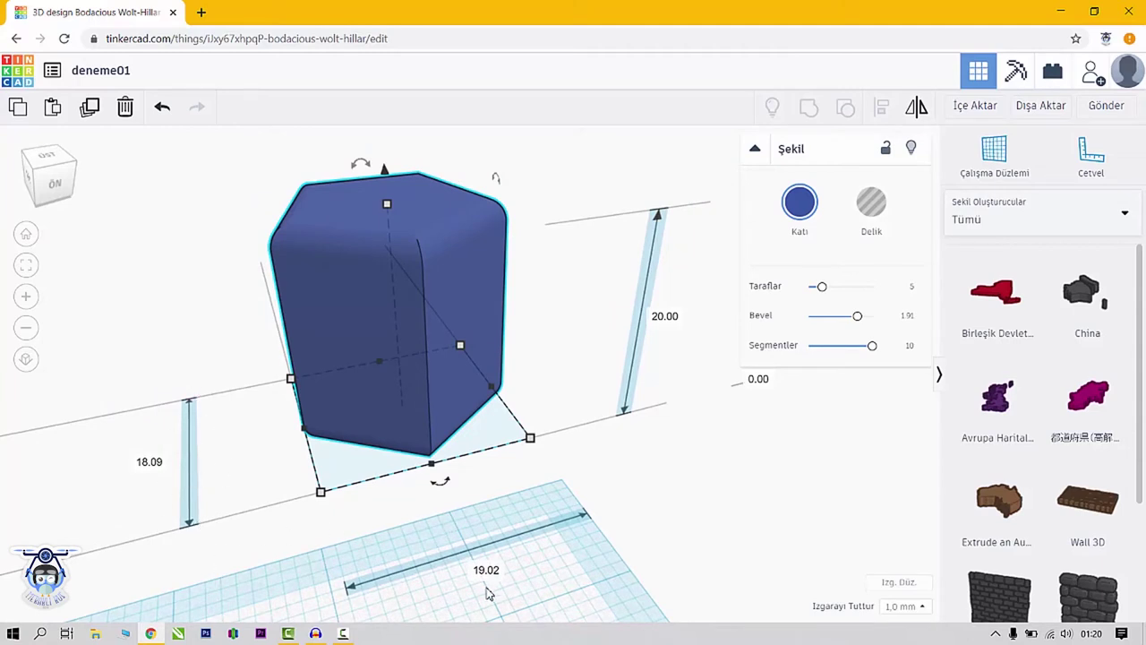
Rotate the blue pentagonal prism freely about its vertical axis
{"action": "mouse_move", "coordinate": [457, 488]}
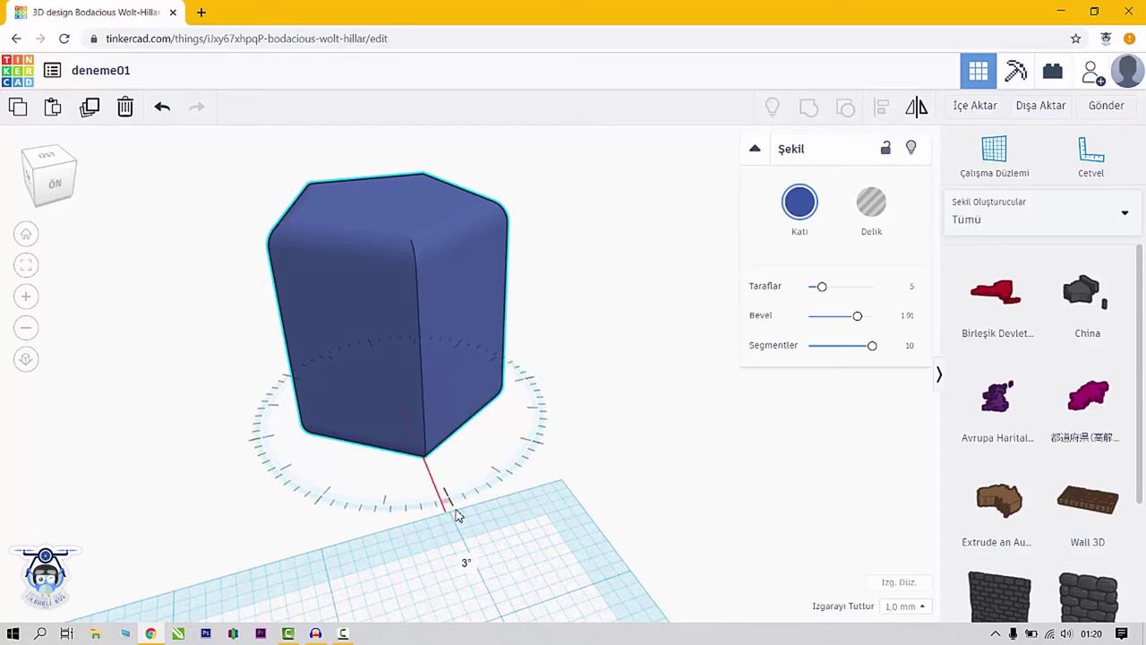
{"action": "mouse_move", "coordinate": [448, 500]}
{"action": "left_mouse_down"}
{"action": "mouse_move", "coordinate": [486, 544]}
{"action": "mouse_move", "coordinate": [479, 555]}
{"action": "mouse_move", "coordinate": [512, 553]}
{"action": "mouse_move", "coordinate": [591, 528]}
{"action": "mouse_move", "coordinate": [645, 440]}
{"action": "mouse_move", "coordinate": [643, 466]}
{"action": "mouse_move", "coordinate": [568, 547]}
{"action": "mouse_move", "coordinate": [452, 580]}
{"action": "mouse_move", "coordinate": [361, 575]}
{"action": "mouse_move", "coordinate": [331, 555]}
{"action": "mouse_move", "coordinate": [492, 554]}
{"action": "mouse_move", "coordinate": [471, 550]}
{"action": "mouse_move", "coordinate": [478, 543]}
{"action": "mouse_move", "coordinate": [433, 473]}
{"action": "left_mouse_up"}
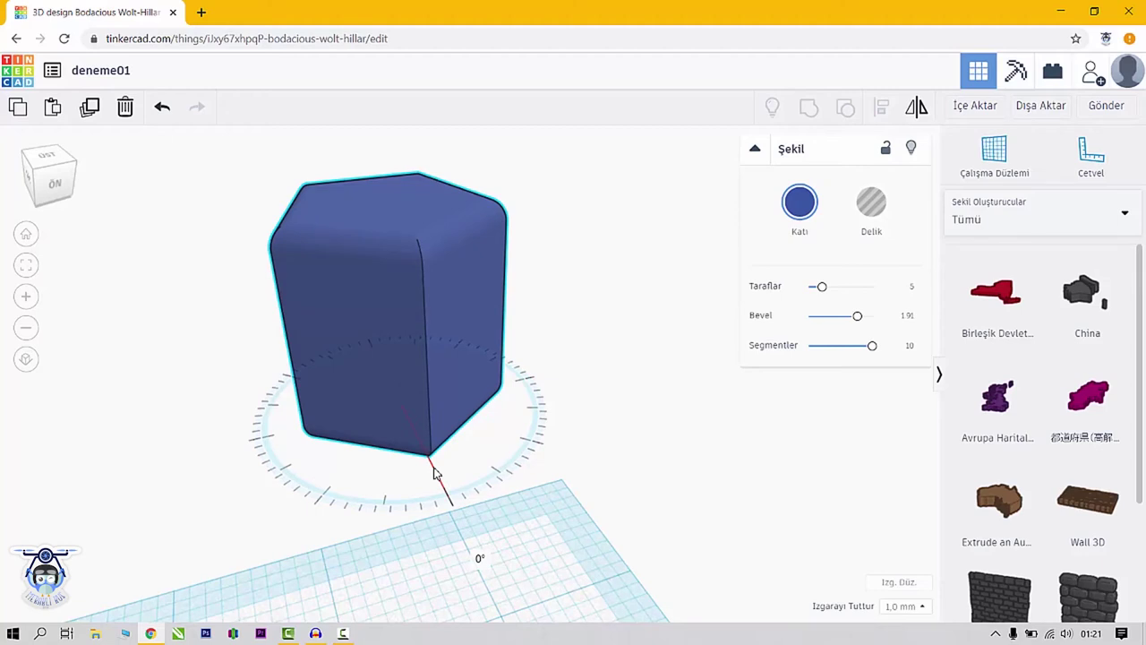
{"action": "left_click_drag", "start_coordinate": [436, 474], "coordinate": [452, 490]}
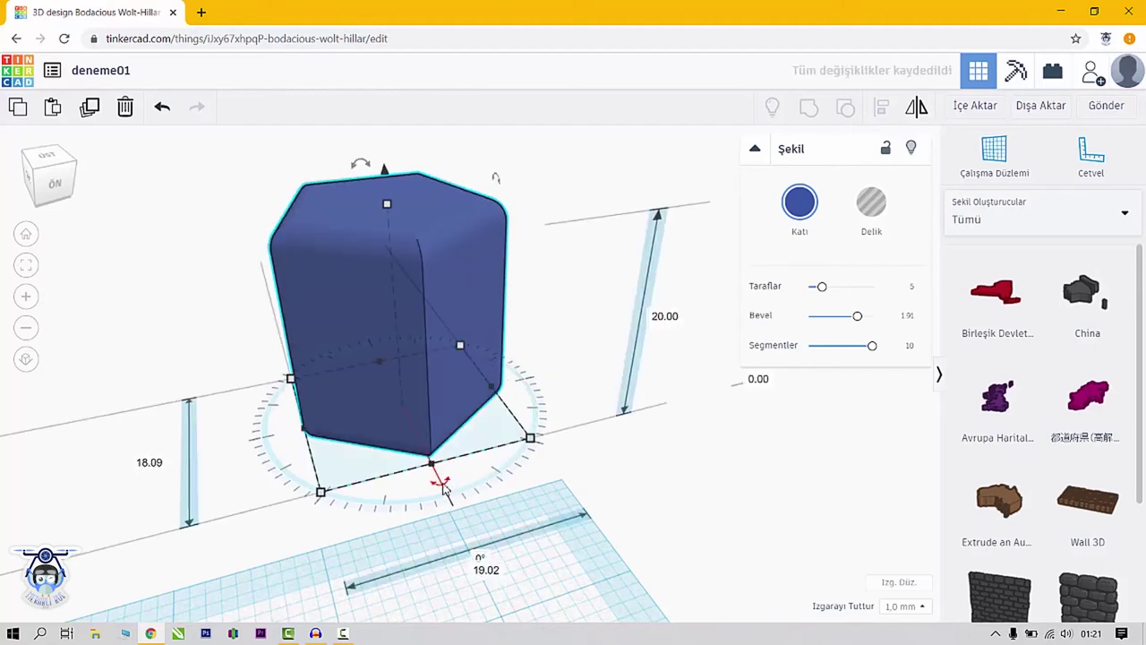
{"action": "left_click_drag", "start_coordinate": [442, 484], "coordinate": [510, 446]}
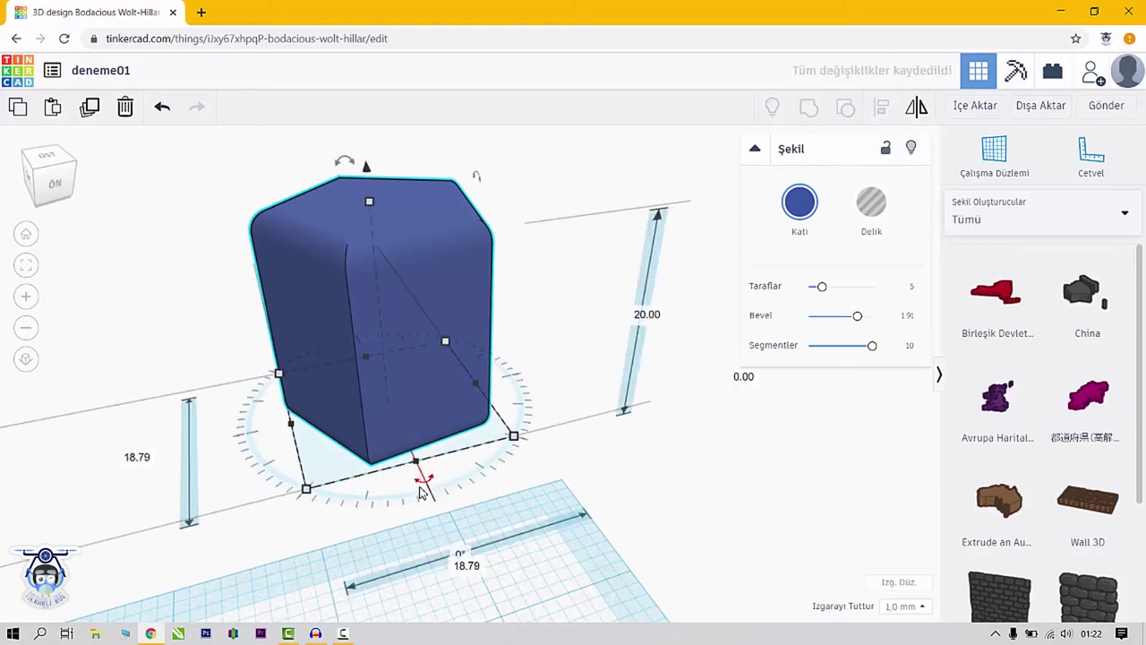
Rotate the blue pentagonal prism about its vertical axis by an exact angle of 45°
{"action": "left_click_drag", "start_coordinate": [422, 481], "coordinate": [421, 486]}
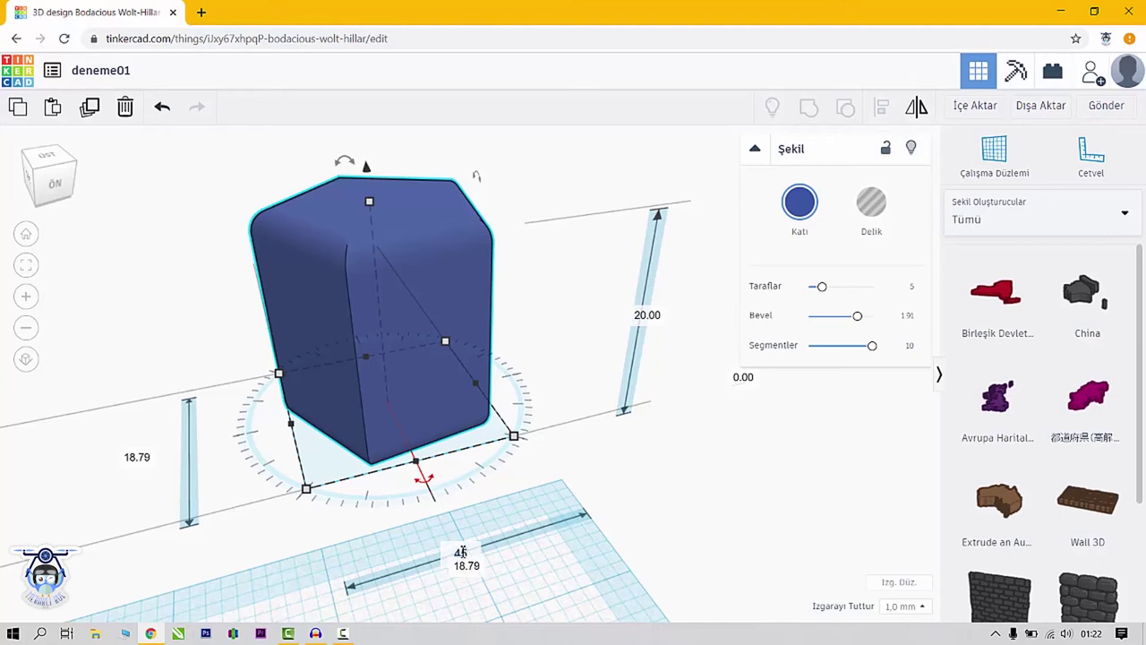
{"action": "key", "text": "Return"}
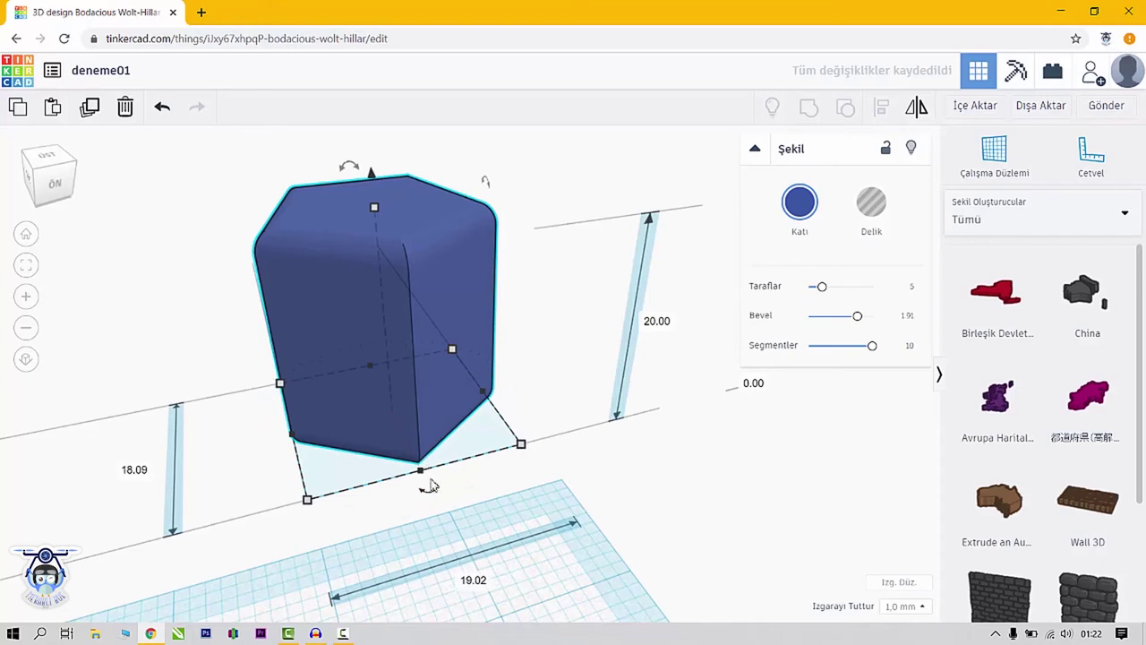
{"action": "mouse_move", "coordinate": [430, 488]}
{"action": "left_mouse_down"}
{"action": "mouse_move", "coordinate": [446, 491]}
{"action": "mouse_move", "coordinate": [503, 415]}
{"action": "mouse_move", "coordinate": [461, 494]}
{"action": "mouse_move", "coordinate": [435, 506]}
{"action": "left_mouse_up"}
Try the blue prism's rotation handles for its two horizontal axes, and deselect the prism
{"action": "right_click_drag", "start_coordinate": [378, 270], "coordinate": [402, 318]}
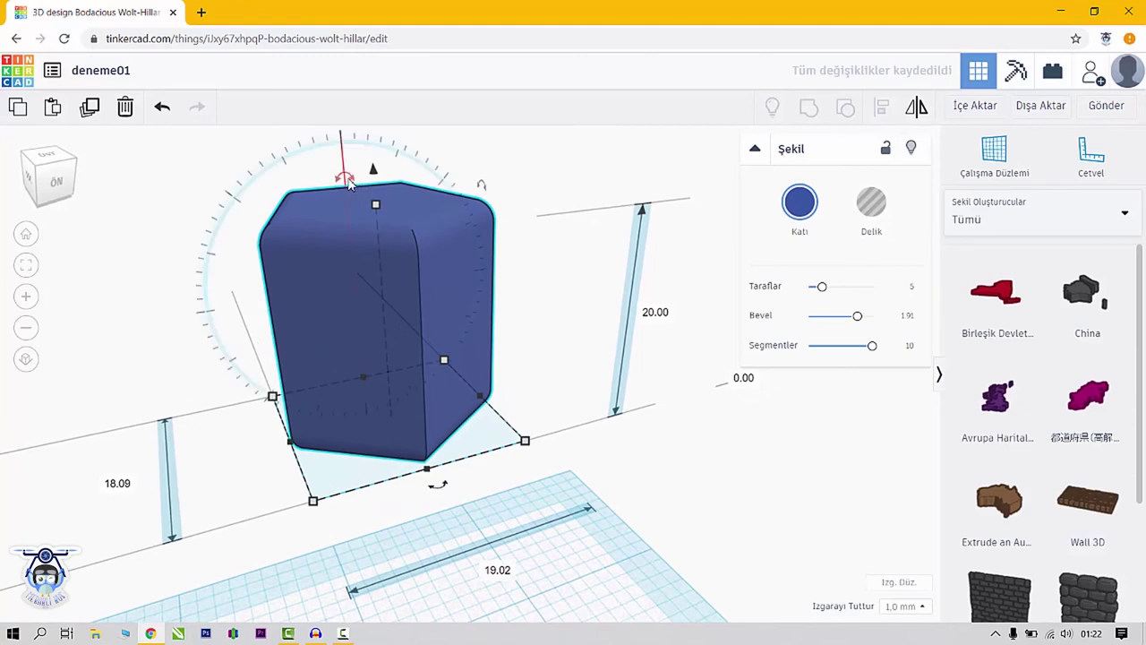
{"action": "mouse_move", "coordinate": [348, 182]}
{"action": "left_mouse_down"}
{"action": "mouse_move", "coordinate": [297, 146]}
{"action": "mouse_move", "coordinate": [258, 177]}
{"action": "mouse_move", "coordinate": [236, 243]}
{"action": "mouse_move", "coordinate": [226, 370]}
{"action": "mouse_move", "coordinate": [367, 364]}
{"action": "mouse_move", "coordinate": [295, 356]}
{"action": "mouse_move", "coordinate": [304, 240]}
{"action": "mouse_move", "coordinate": [360, 210]}
{"action": "mouse_move", "coordinate": [344, 206]}
{"action": "mouse_move", "coordinate": [346, 148]}
{"action": "mouse_move", "coordinate": [345, 183]}
{"action": "mouse_move", "coordinate": [264, 243]}
{"action": "mouse_move", "coordinate": [251, 296]}
{"action": "mouse_move", "coordinate": [346, 122]}
{"action": "mouse_move", "coordinate": [294, 118]}
{"action": "mouse_move", "coordinate": [159, 215]}
{"action": "mouse_move", "coordinate": [295, 139]}
{"action": "mouse_move", "coordinate": [341, 150]}
{"action": "mouse_move", "coordinate": [343, 179]}
{"action": "left_mouse_up"}
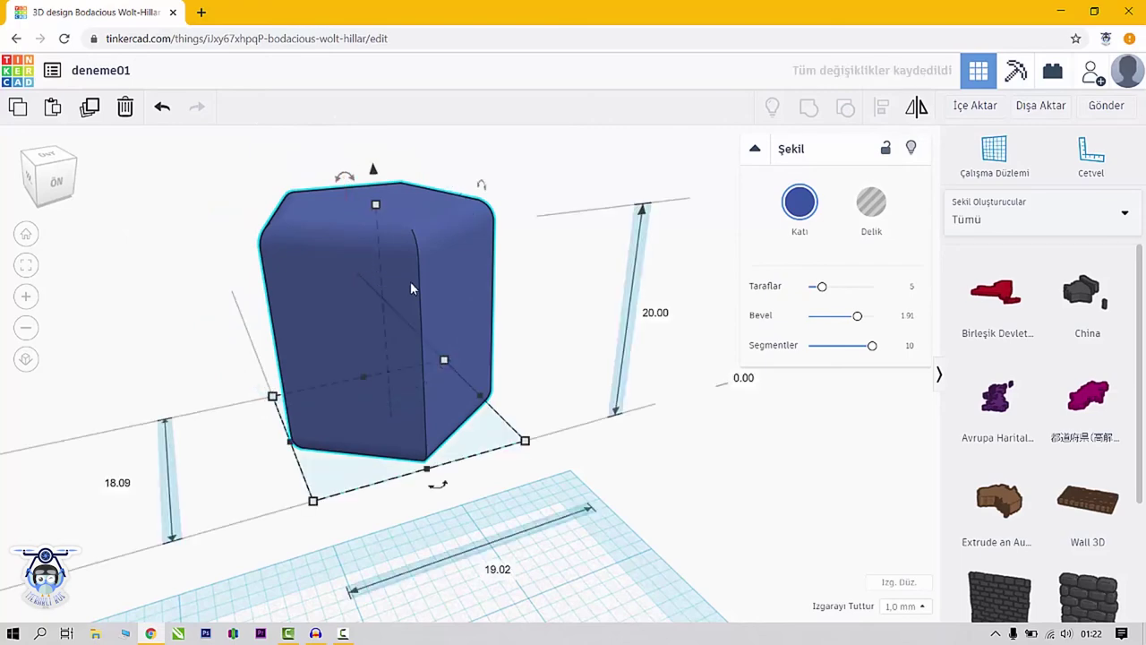
{"action": "right_click_drag", "start_coordinate": [412, 287], "coordinate": [460, 235]}
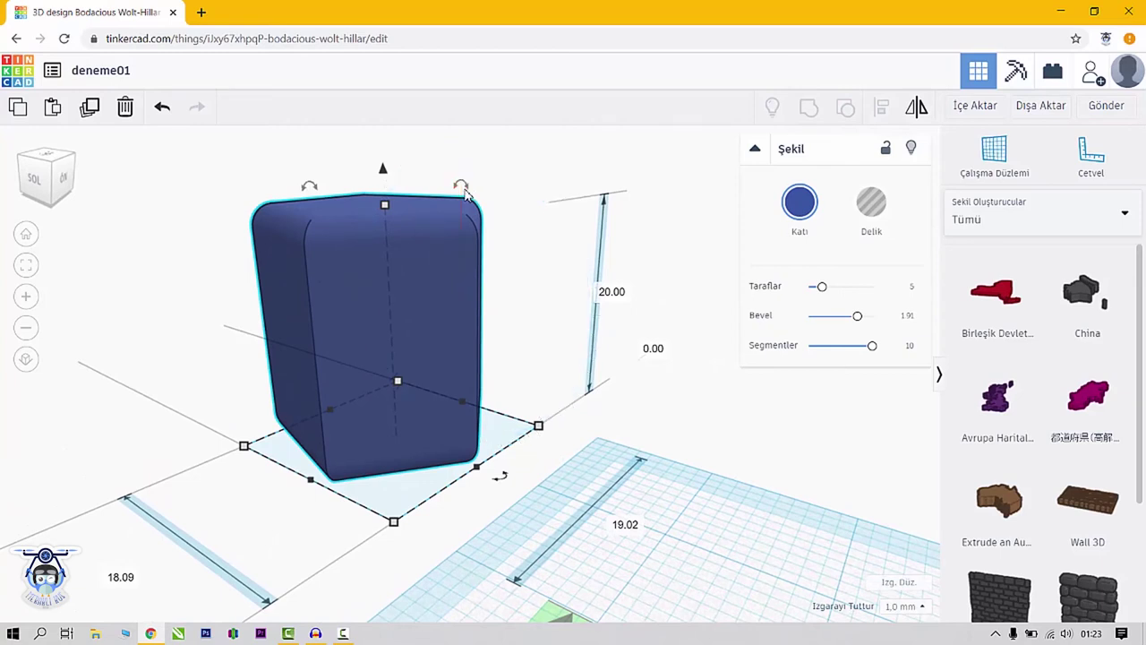
{"action": "left_click_drag", "start_coordinate": [469, 191], "coordinate": [471, 247]}
{"action": "left_click", "coordinate": [729, 418]}
{"action": "right_click_drag", "start_coordinate": [728, 418], "coordinate": [517, 409]}
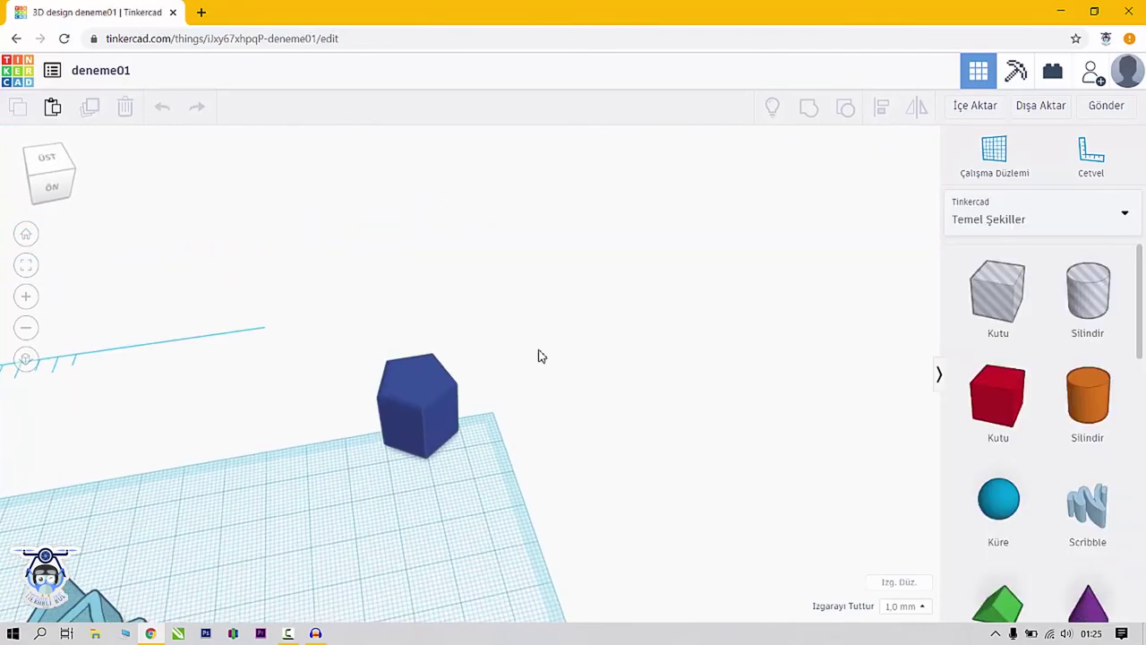
Return to the dashboard of saved designs, and reopen deneme01 for editing
{"action": "mouse_move", "coordinate": [540, 356]}
{"action": "right_mouse_down"}
{"action": "mouse_move", "coordinate": [463, 433]}
{"action": "mouse_move", "coordinate": [629, 330]}
{"action": "mouse_move", "coordinate": [714, 325]}
{"action": "mouse_move", "coordinate": [570, 374]}
{"action": "right_mouse_up"}
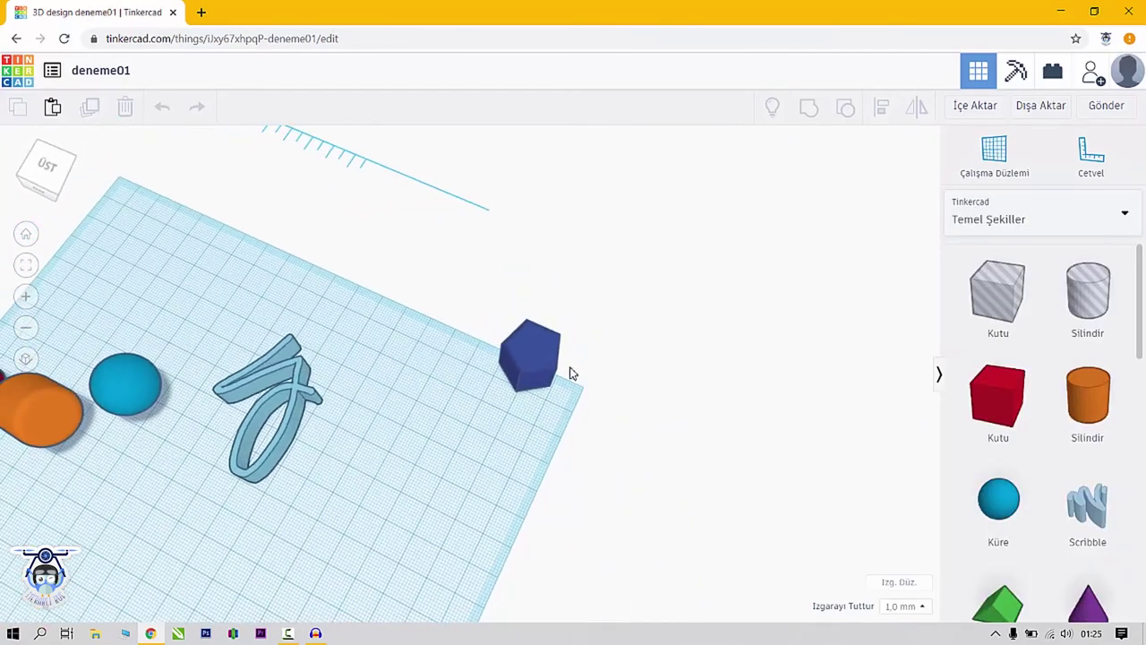
{"action": "right_click_drag", "start_coordinate": [410, 386], "coordinate": [625, 365]}
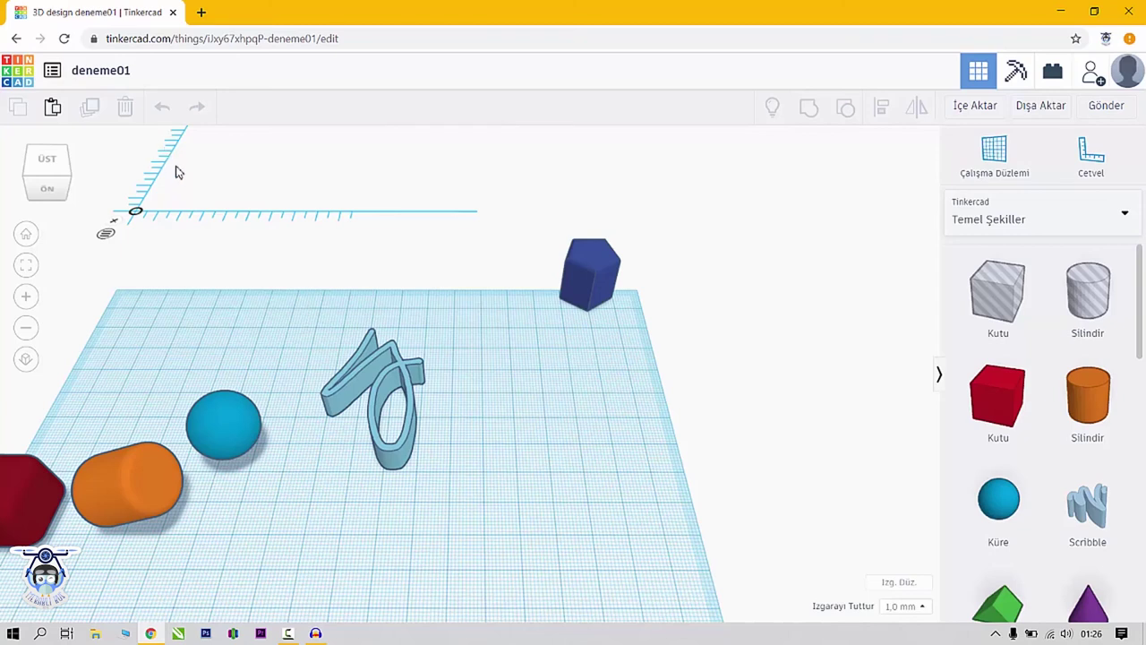
{"action": "left_click", "coordinate": [14, 73]}
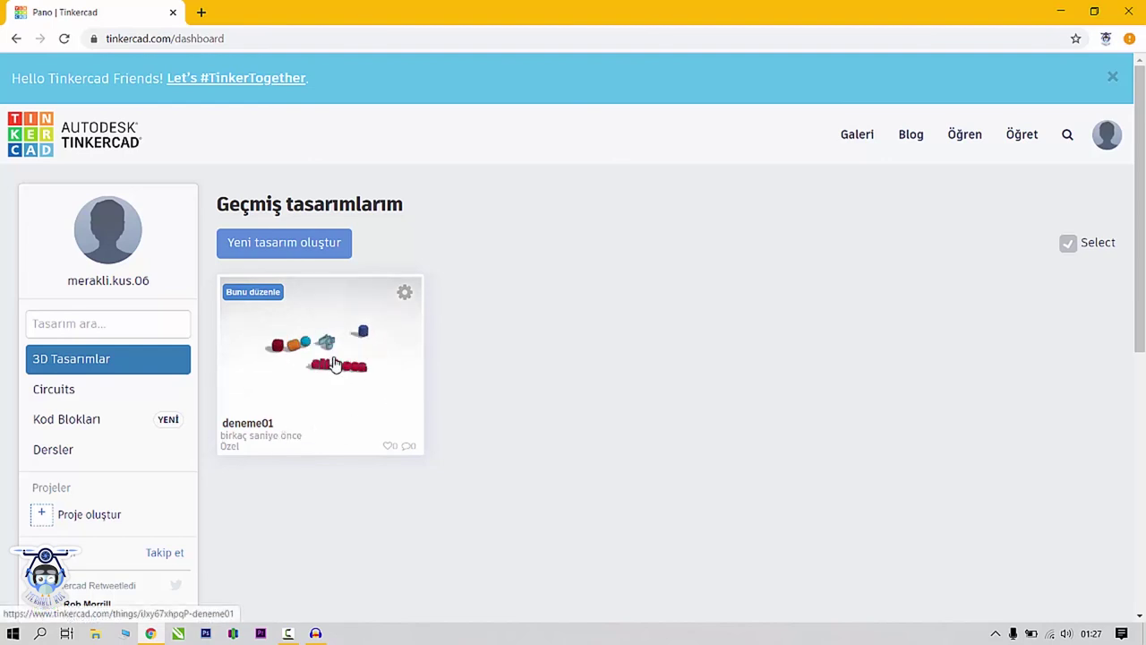
{"action": "left_click", "coordinate": [251, 304]}
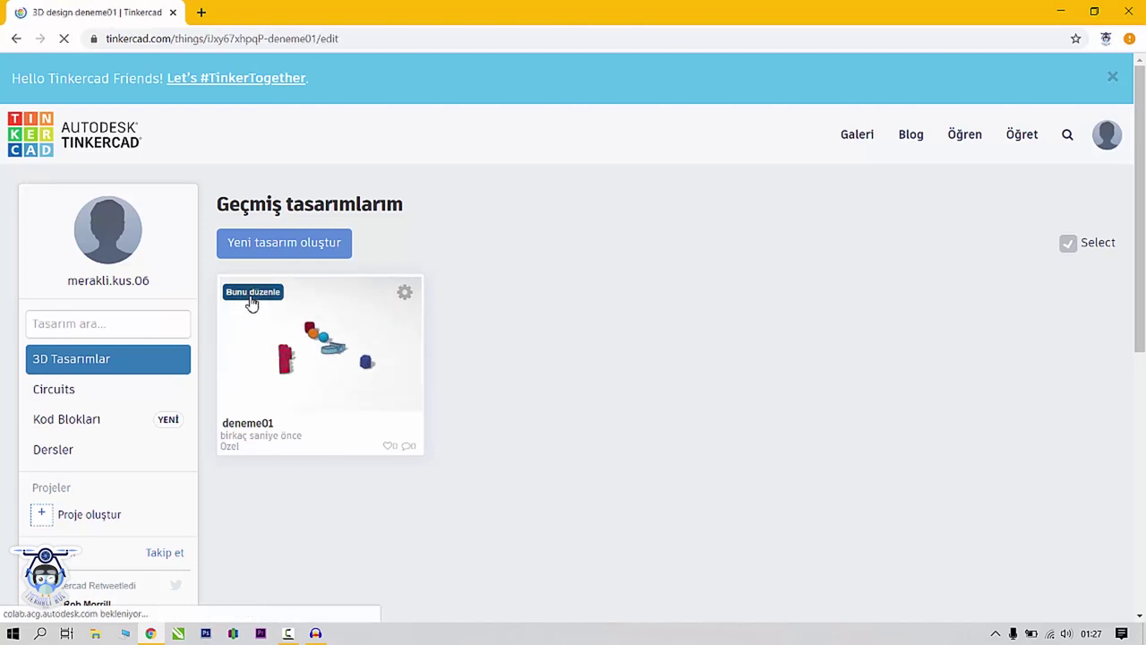